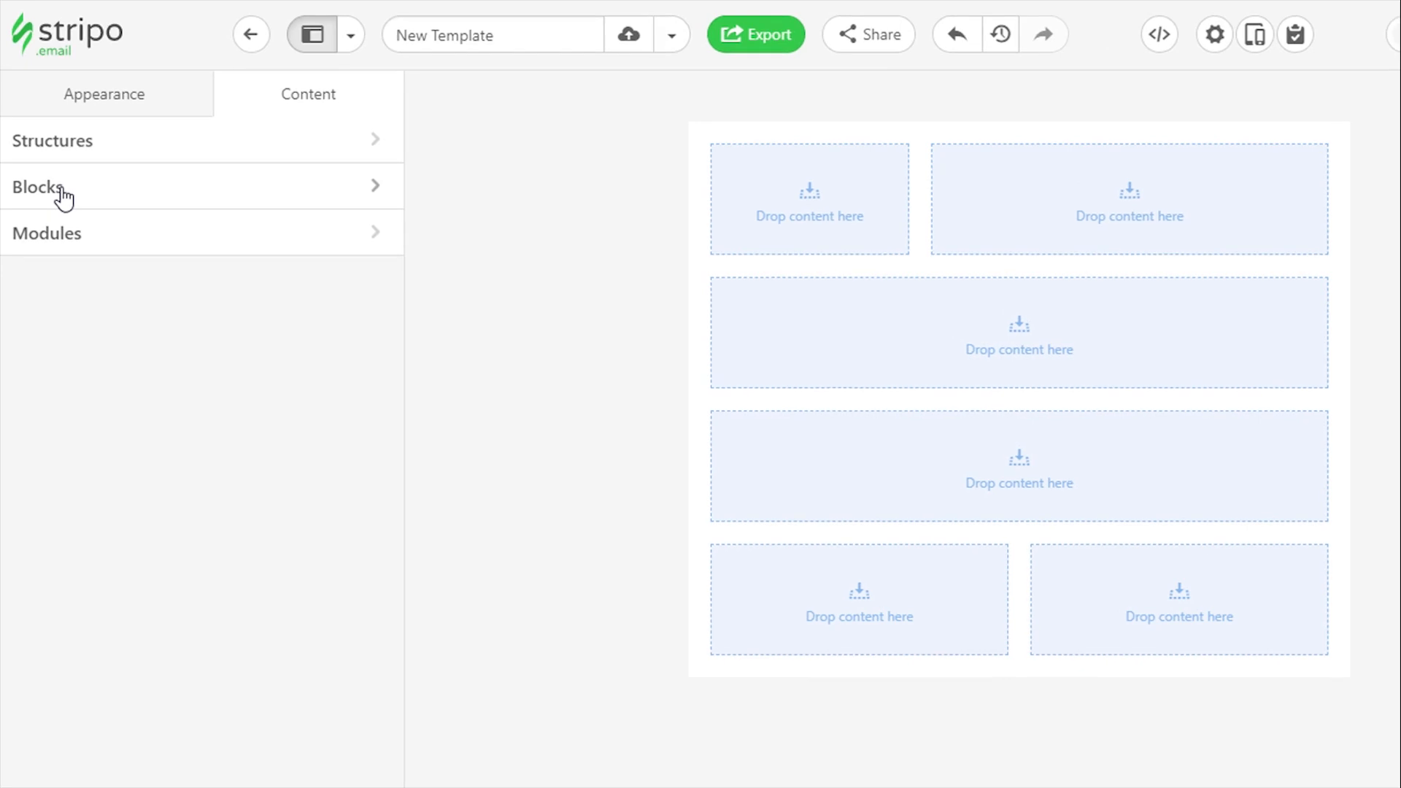
Add an Image block to the narrow container in the first row and open its image selection
click(63, 195)
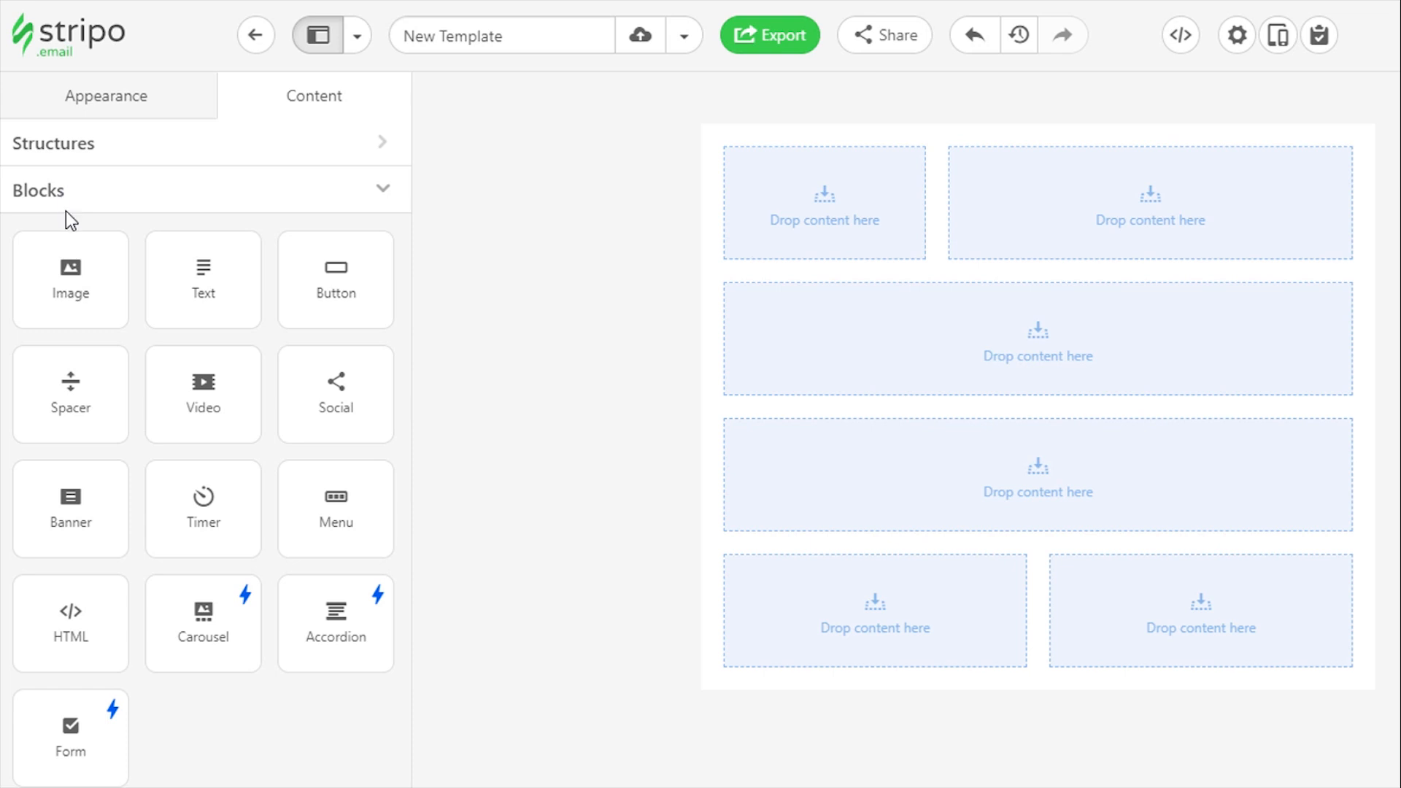
drag(69, 285, 822, 149)
click(853, 205)
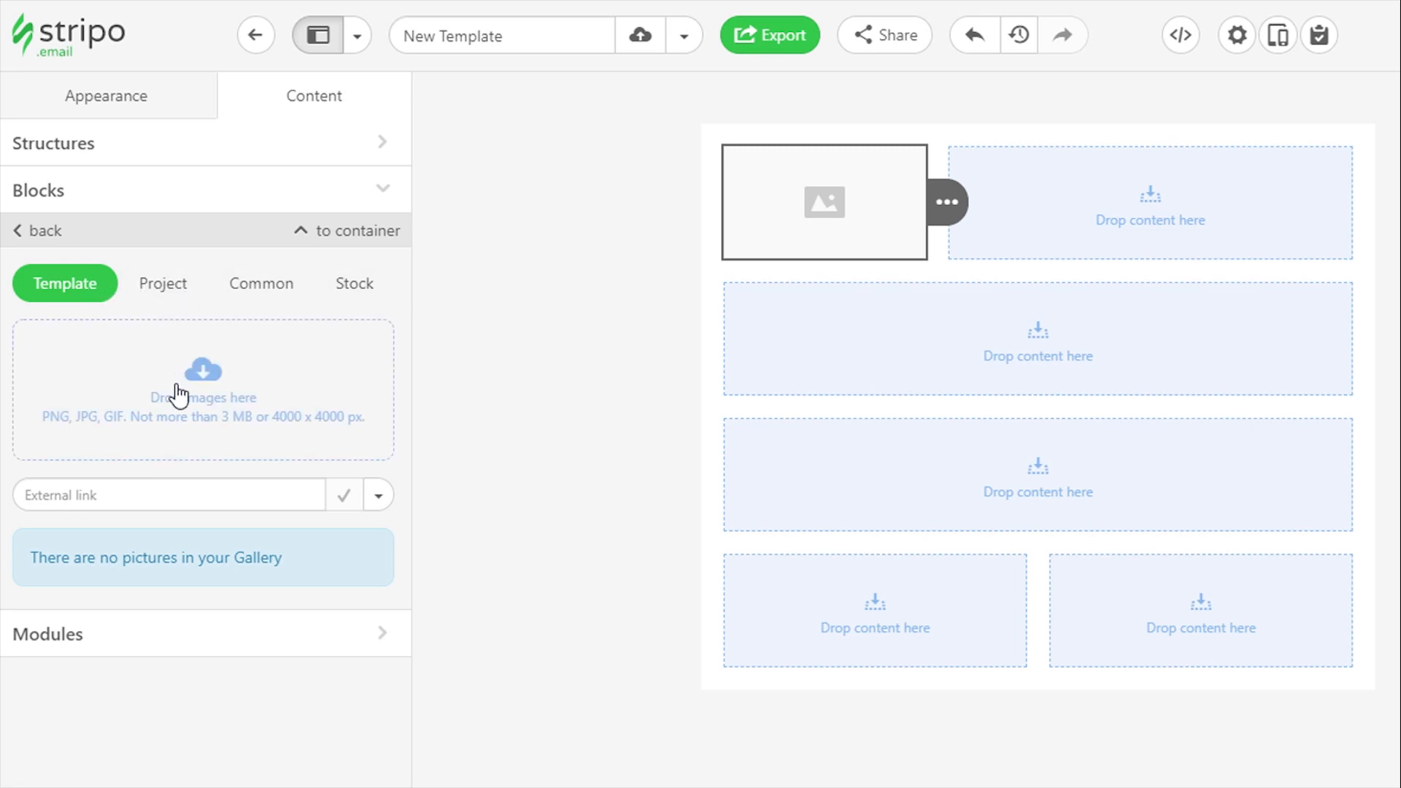
Browse the Project and Common image galleries, showing the Black Friday category of the common images
click(165, 294)
click(275, 300)
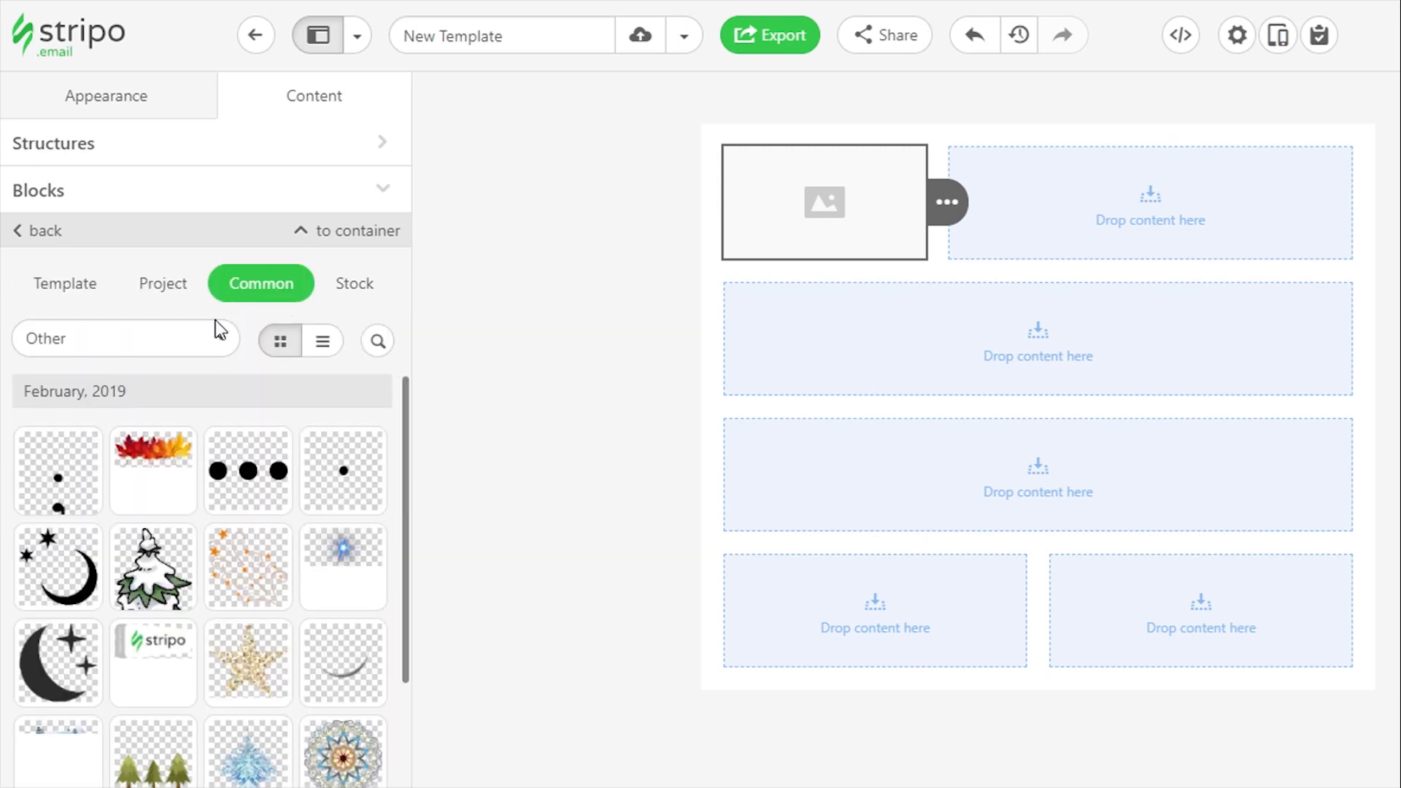
click(219, 338)
click(69, 488)
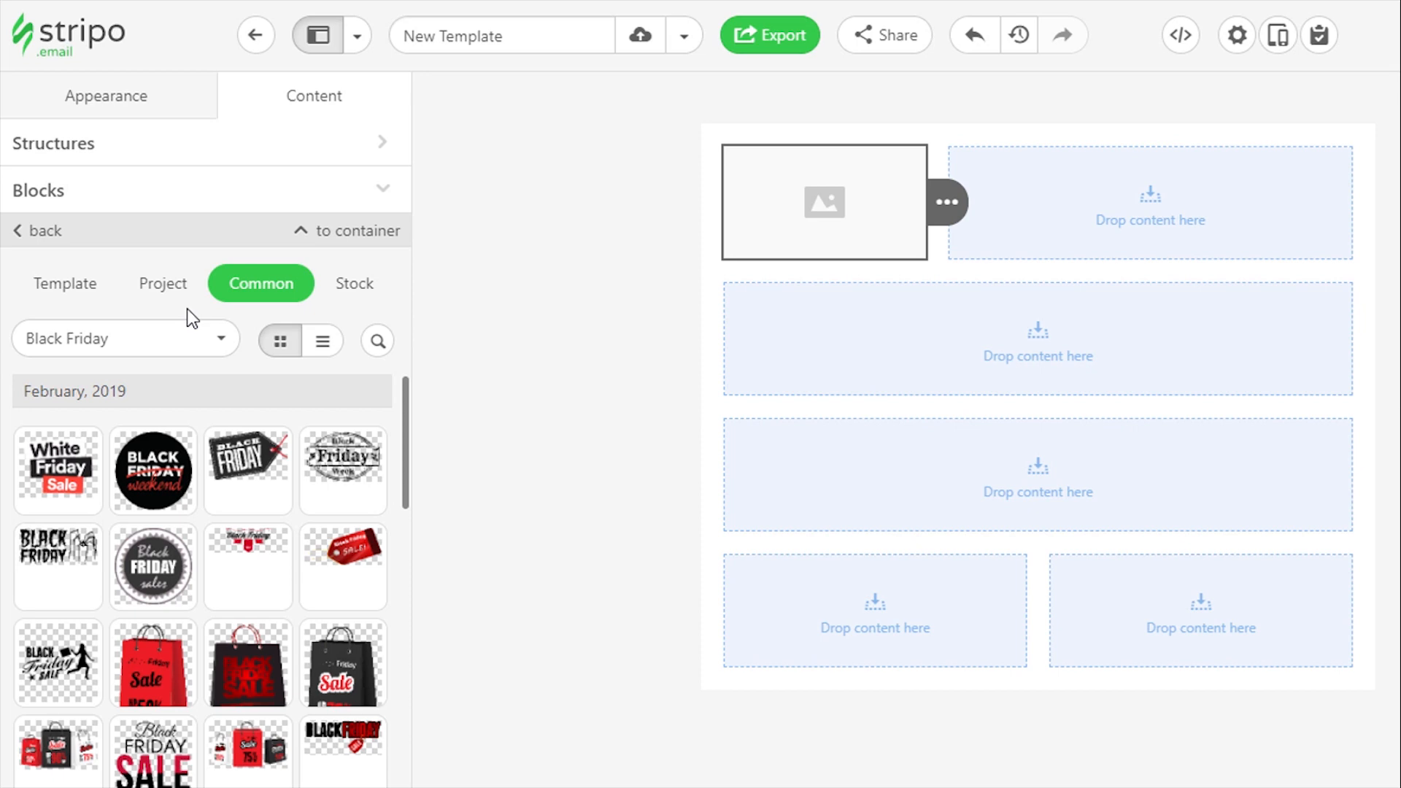
Search the stock photos for "mobile" and insert the photo of a castle rising from a phone
click(347, 284)
click(275, 338)
text(mobile)
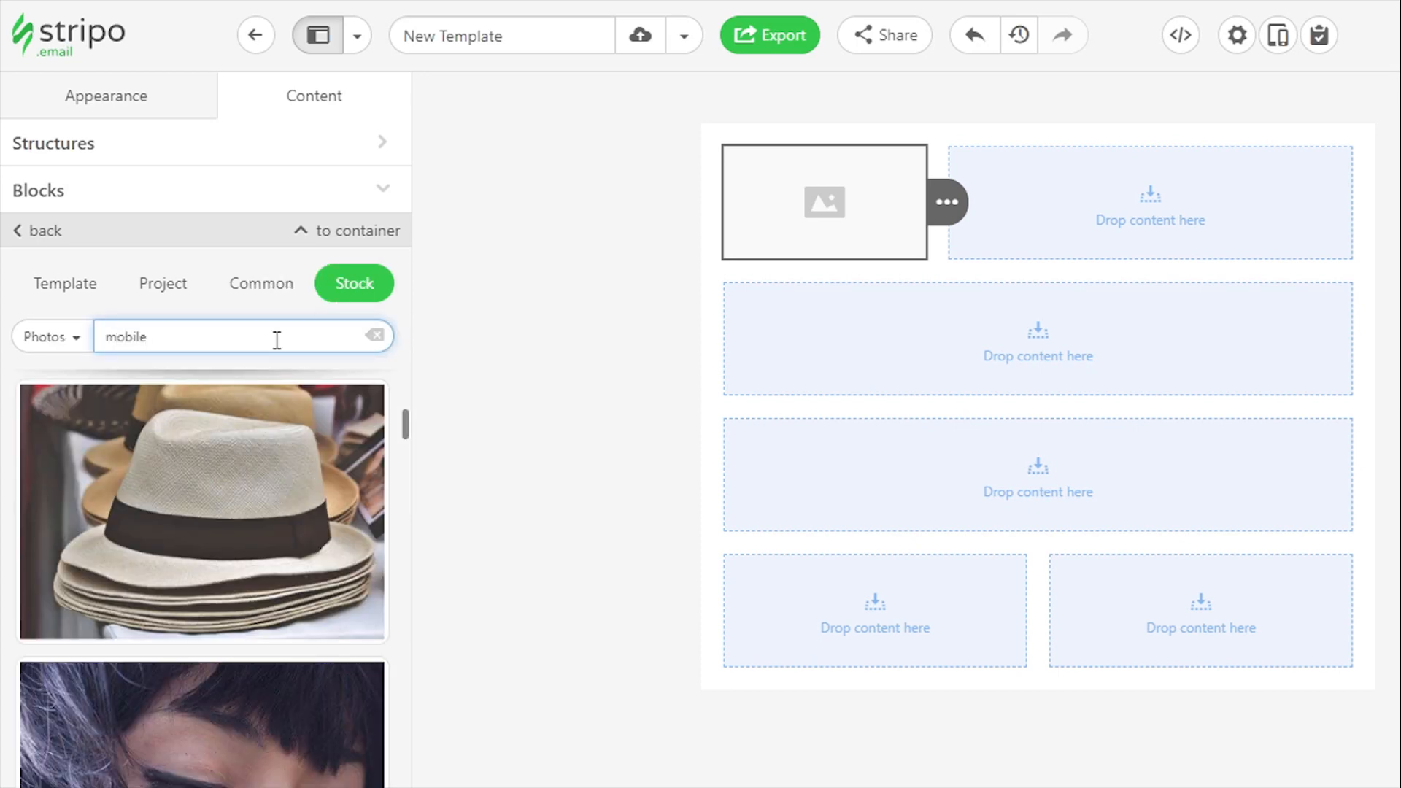
scroll(281, 518, down, 3)
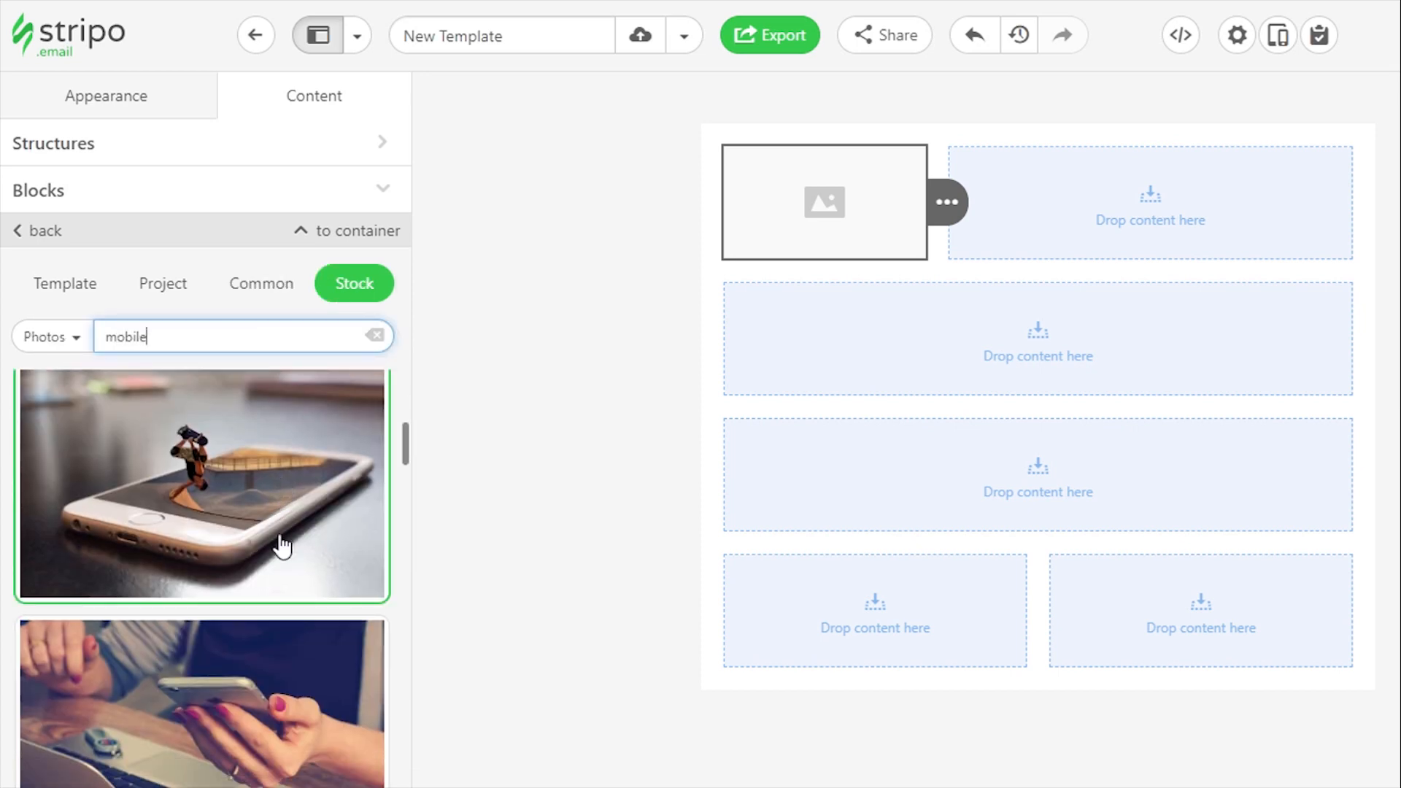
scroll(282, 657, up, 6)
click(233, 530)
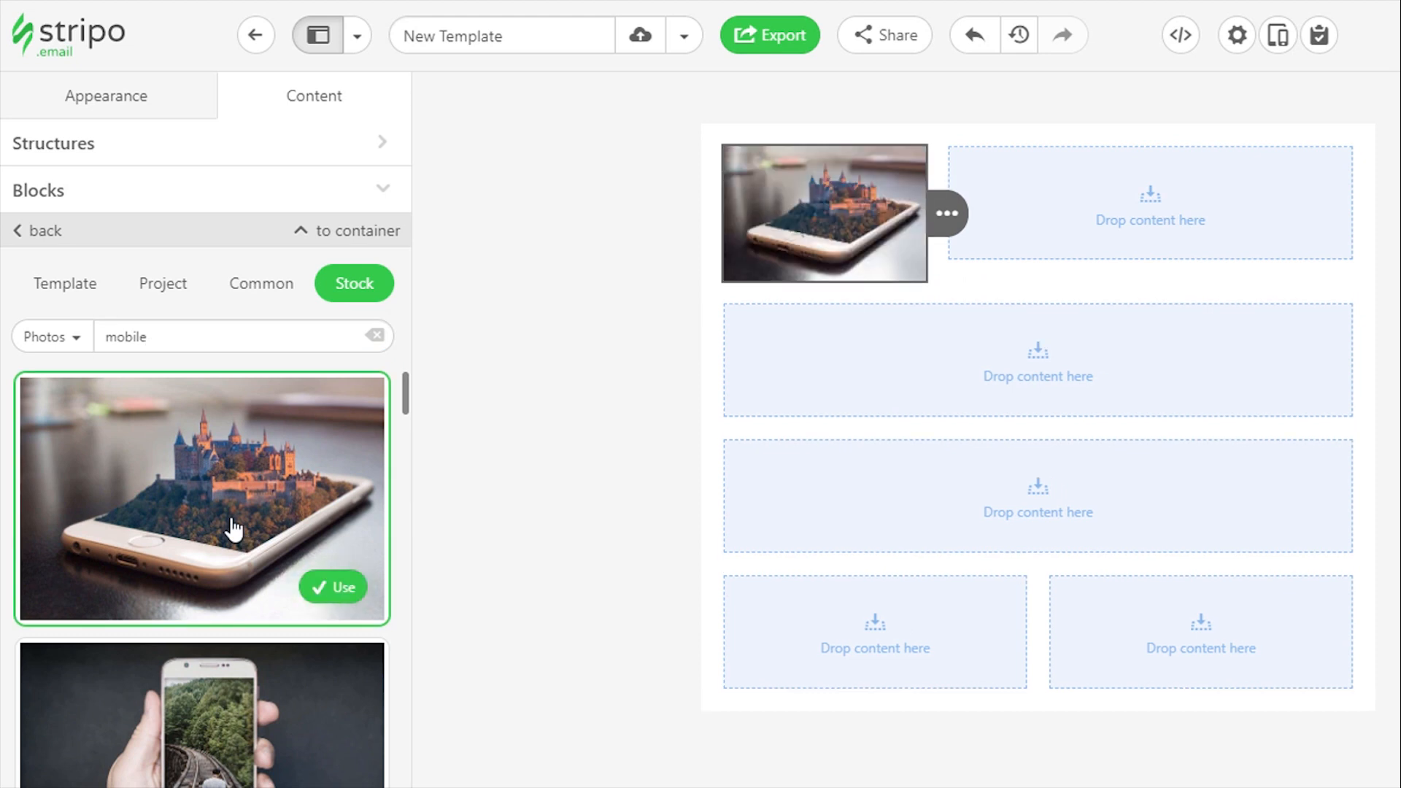
scroll(277, 453, down, 2)
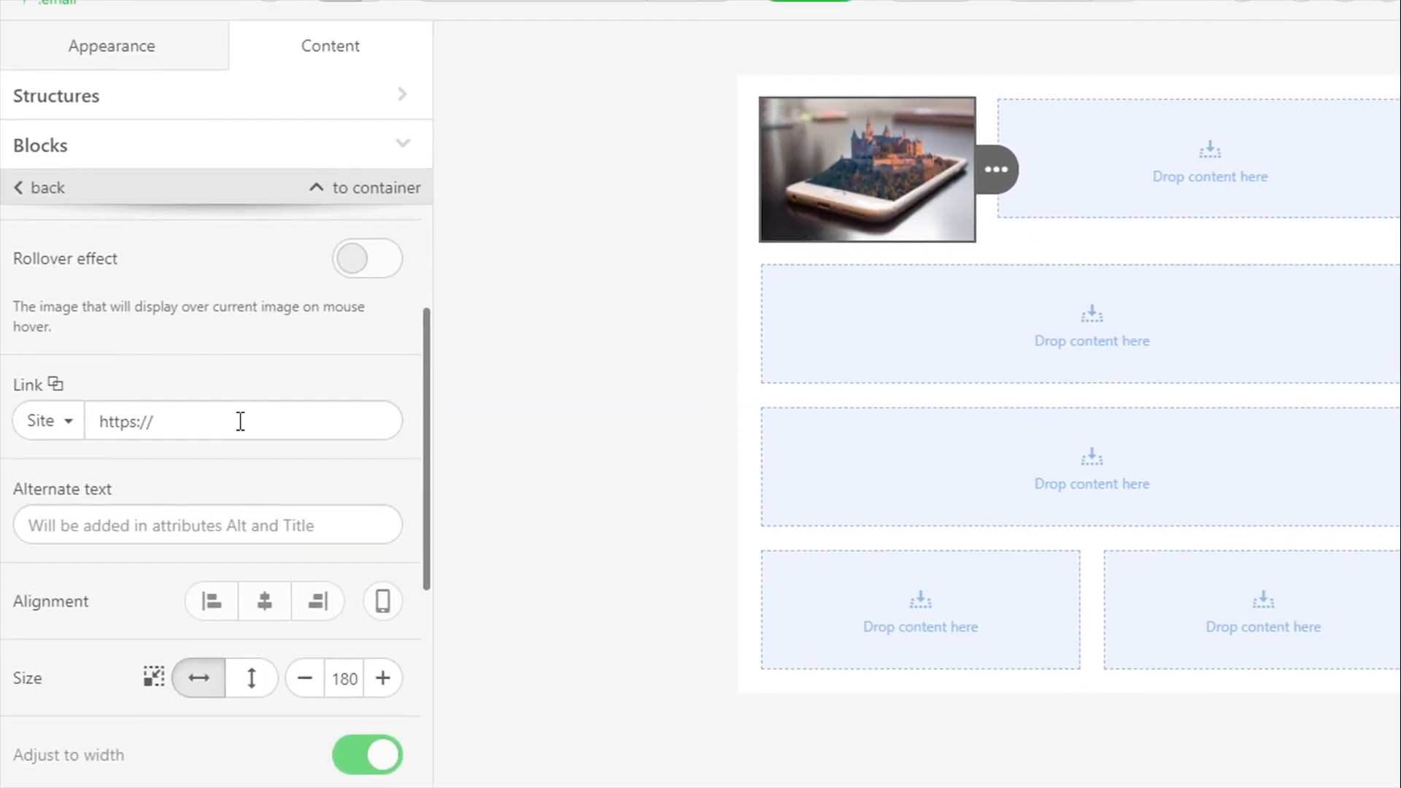
click(247, 421)
text(example.com/)
click(234, 527)
text(mobile phone)
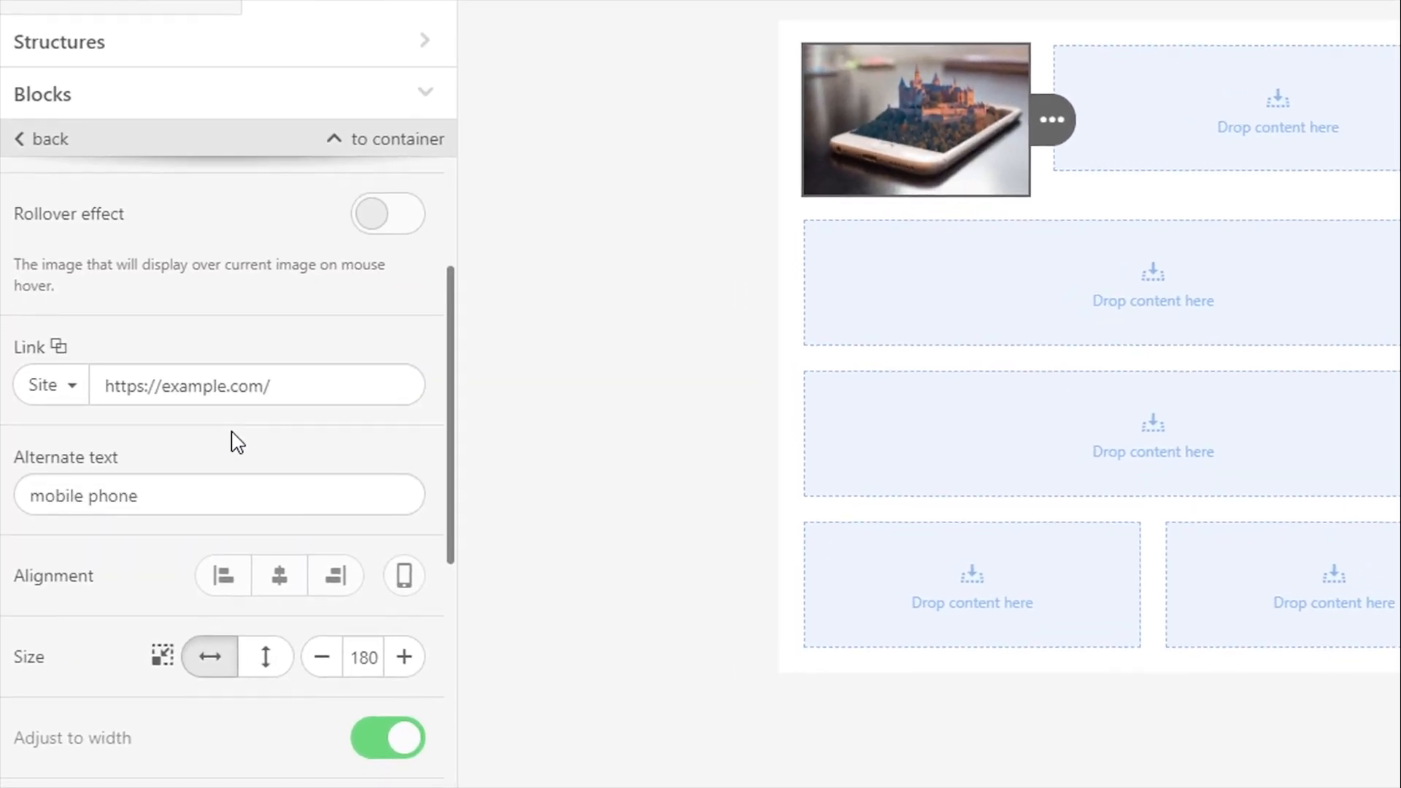
Crop the phone image's side edges to about 581 x 426 px at full height, and save the edited image
scroll(281, 467, up, 2)
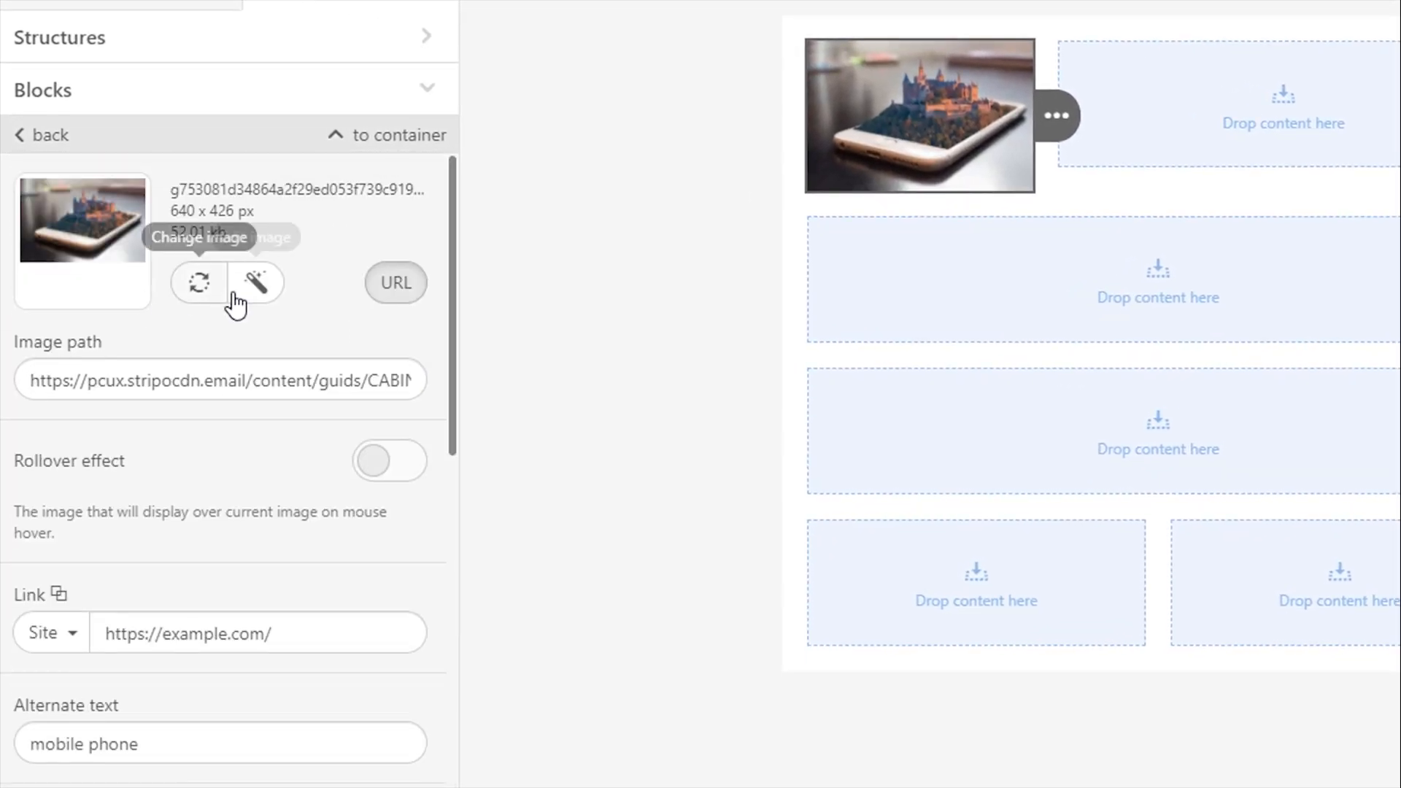
click(255, 283)
click(475, 98)
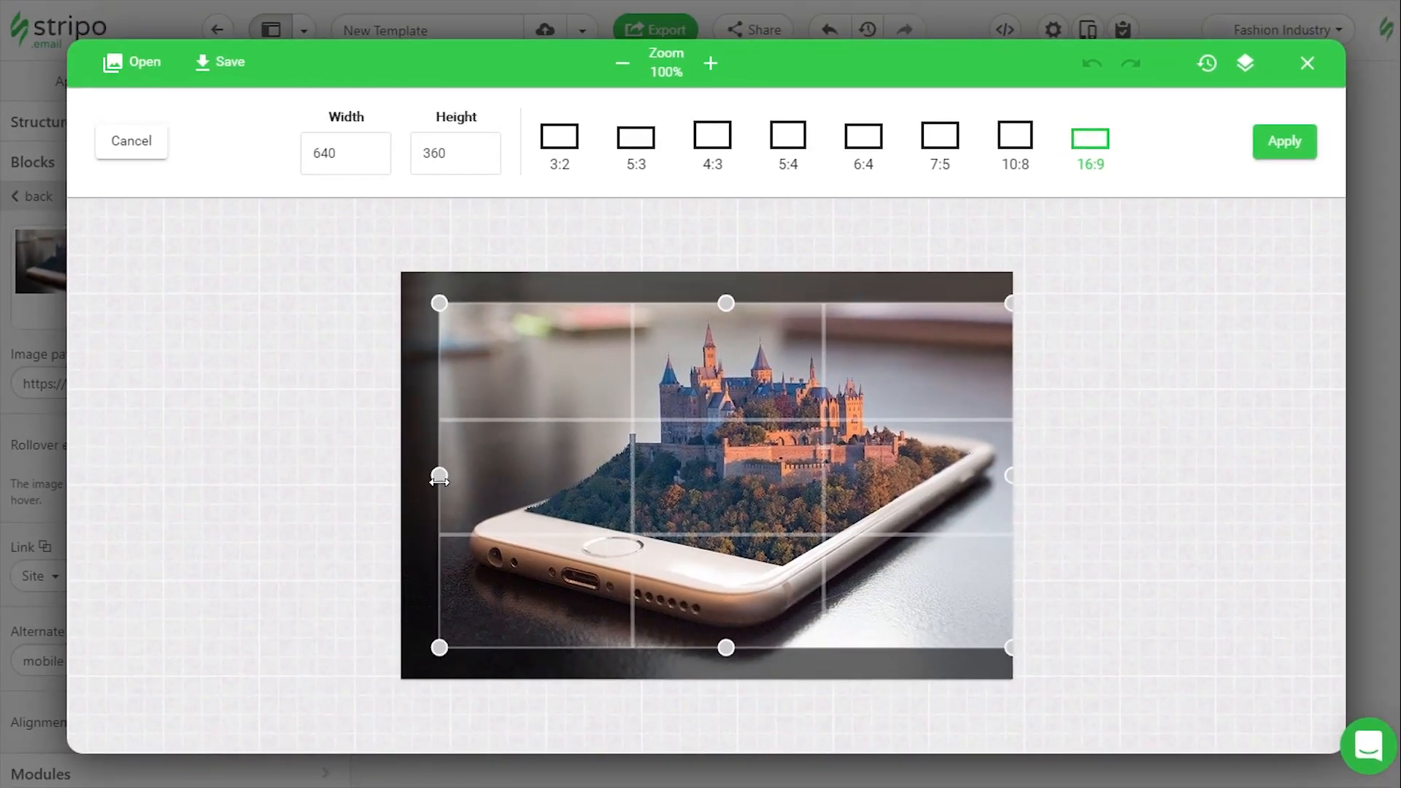
drag(728, 650, 730, 690)
drag(729, 305, 729, 271)
drag(1011, 477, 1007, 479)
drag(436, 478, 451, 479)
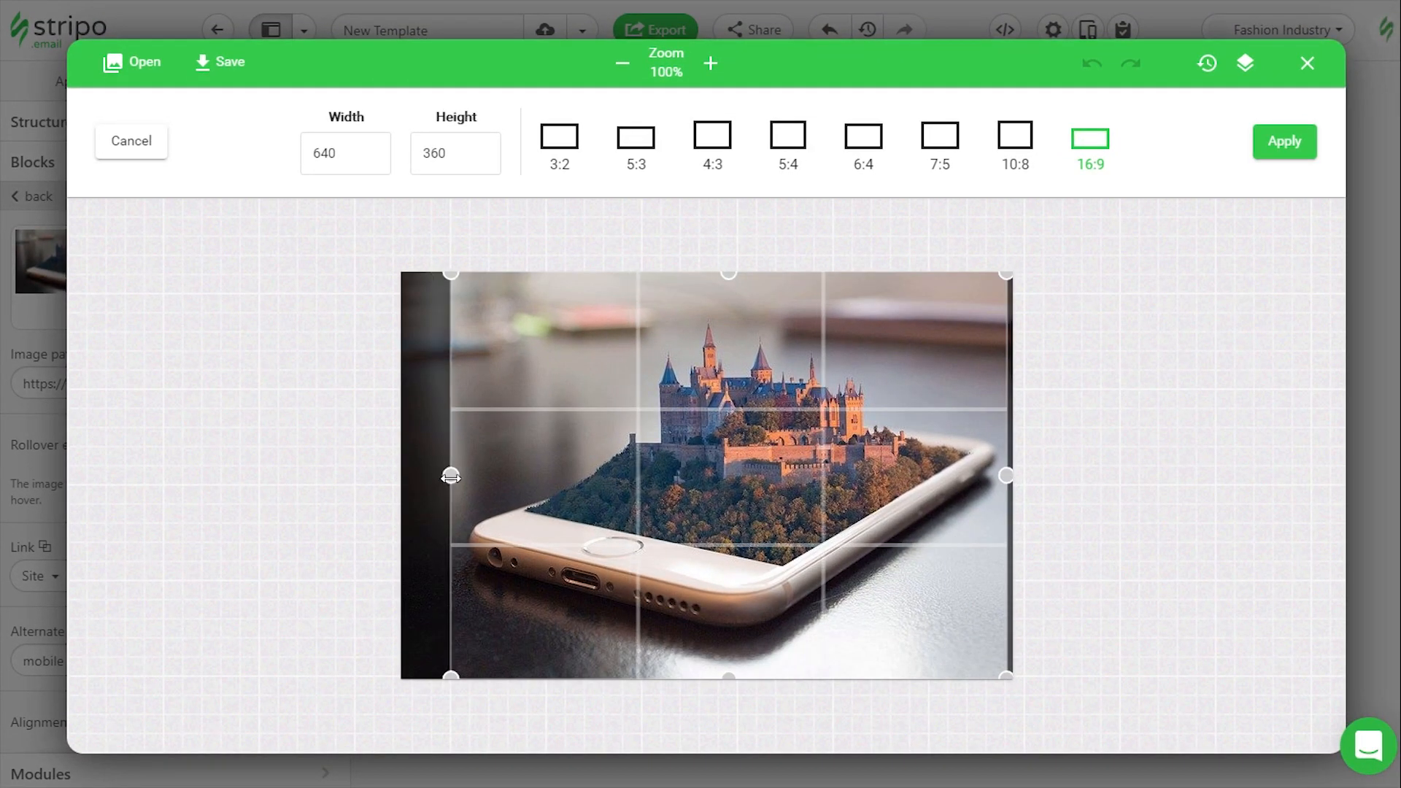
click(1284, 142)
click(221, 63)
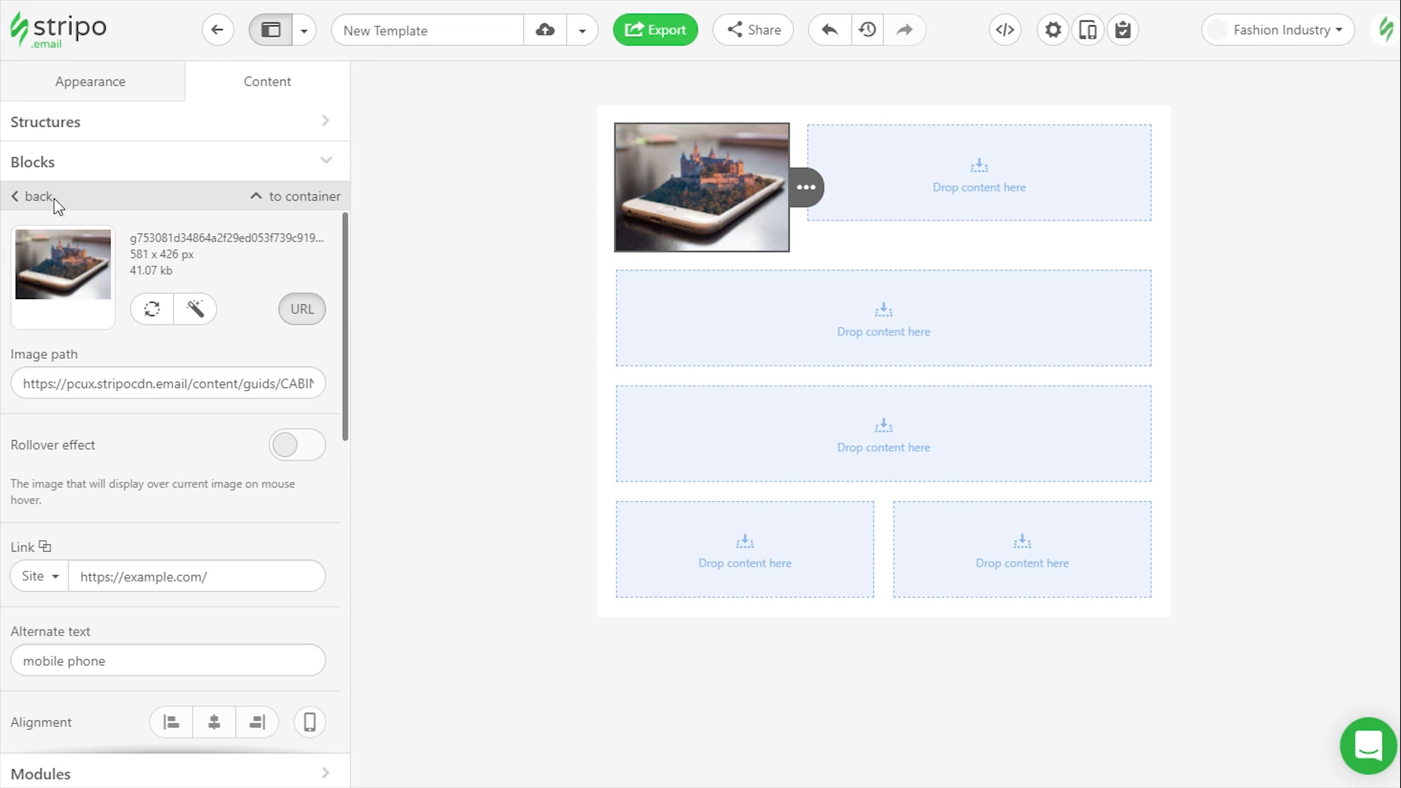
Add a Text block to the container beside the image and select its text
click(54, 198)
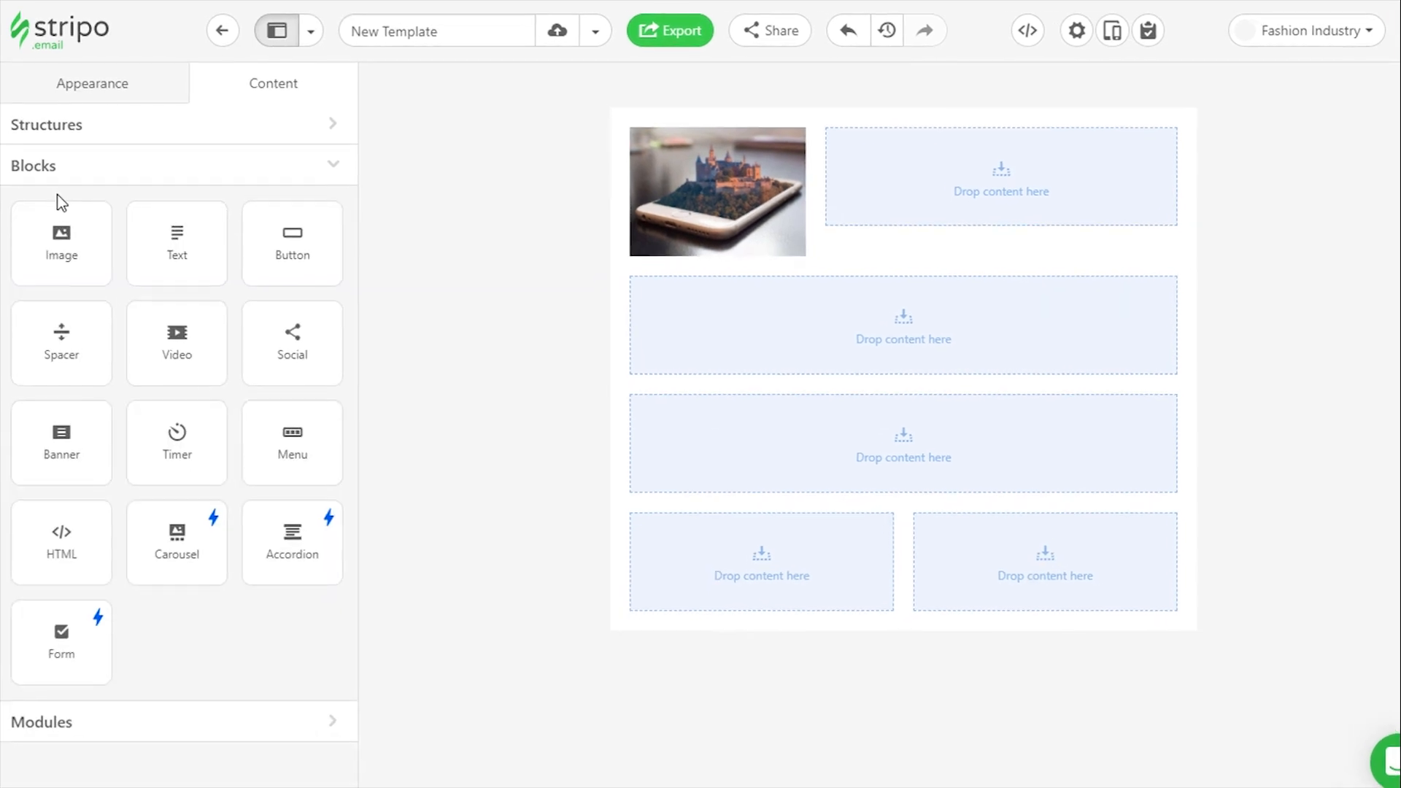
drag(214, 232, 920, 135)
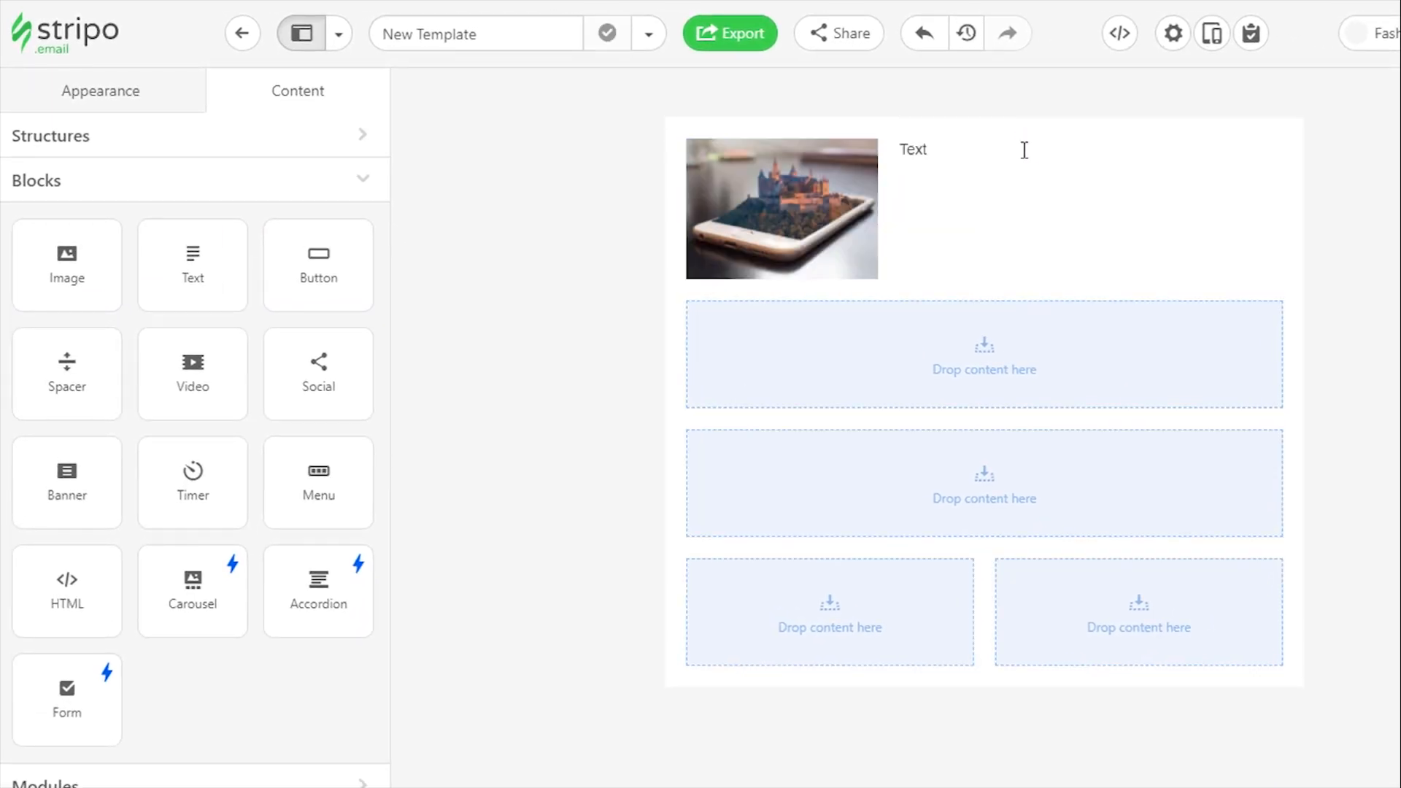
double_click(918, 149)
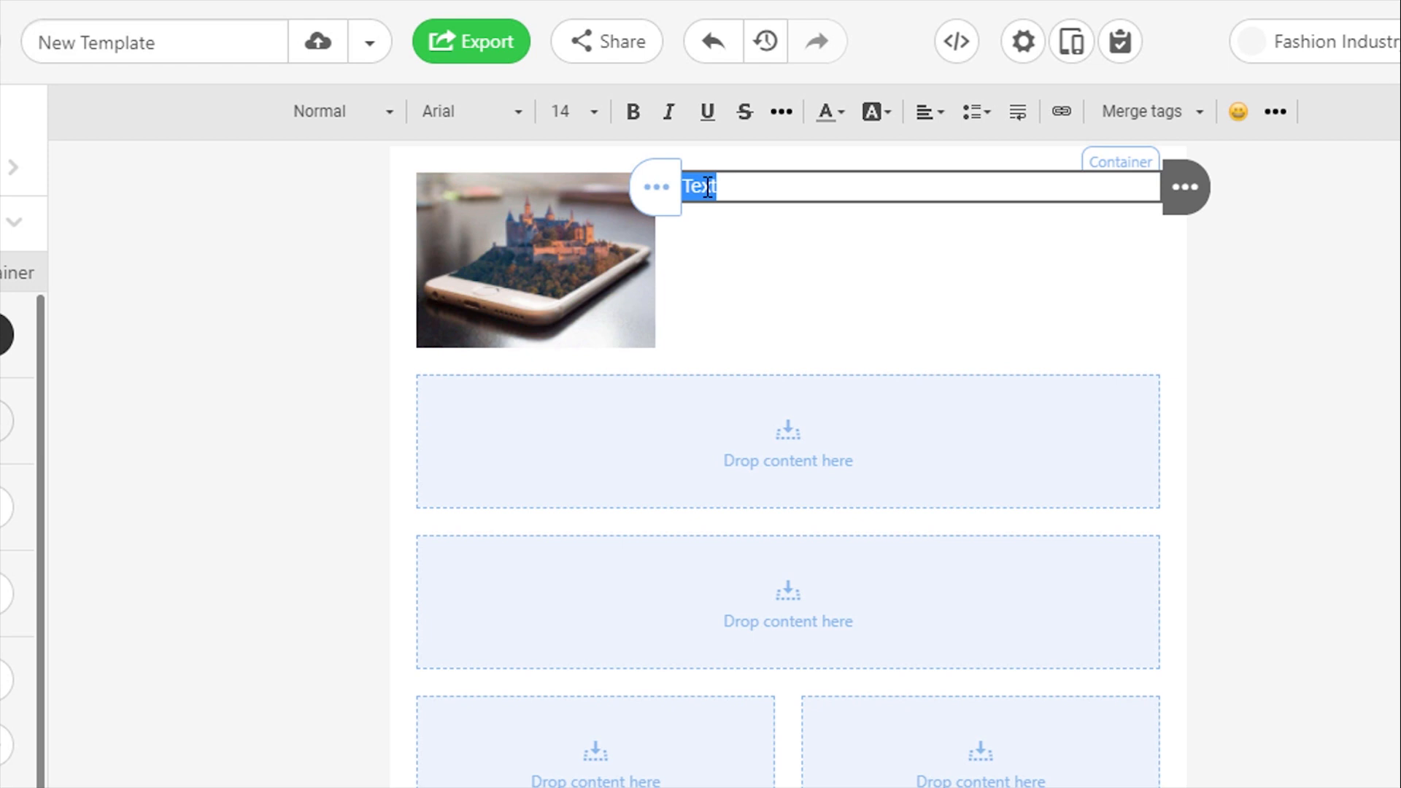
Format the selected text as Heading 1 in a serif font, adjust its size and apply bold
click(391, 114)
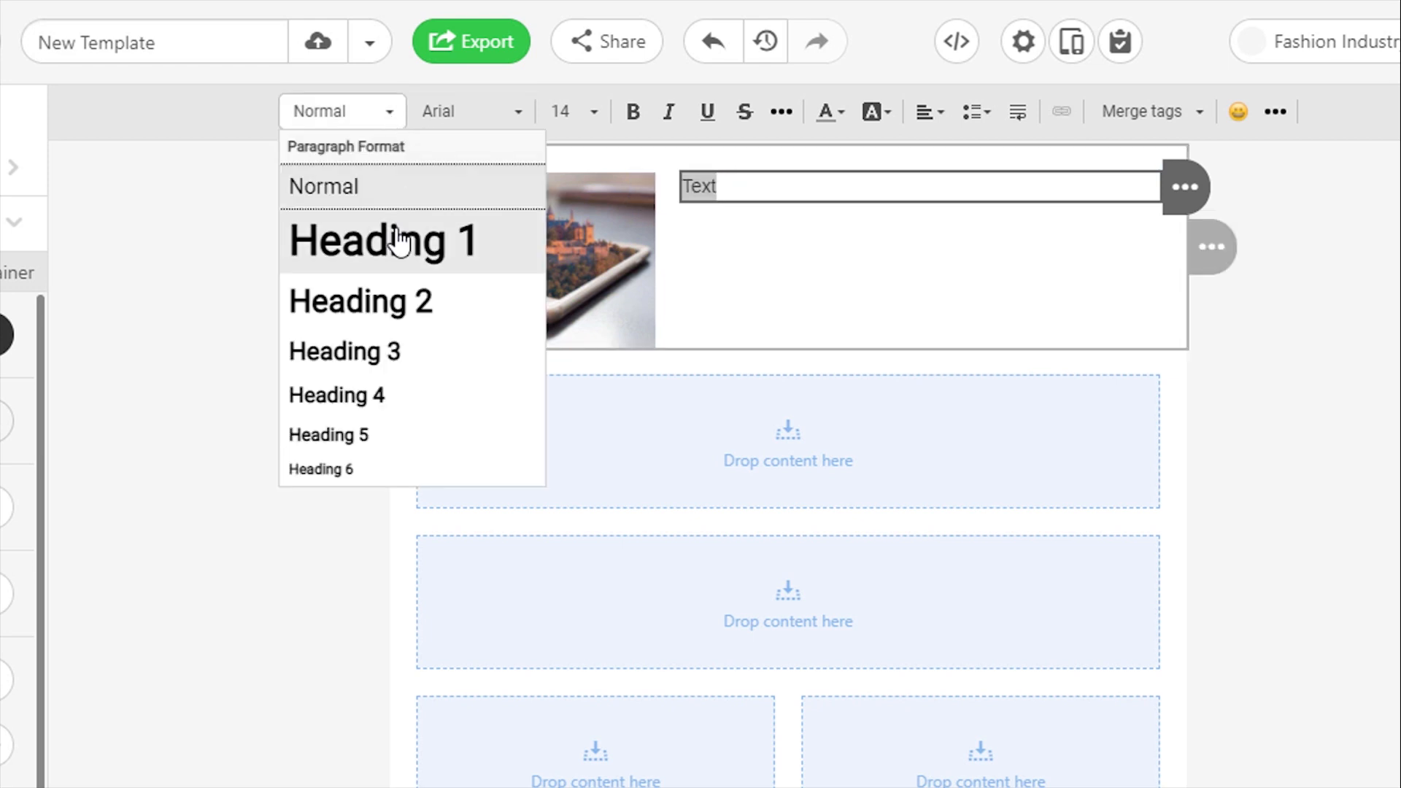
click(398, 241)
click(518, 114)
click(471, 312)
click(577, 111)
scroll(623, 288, up, 5)
click(623, 288)
click(632, 111)
click(770, 187)
Add more Text blocks below the heading and one below the phone image
click(240, 256)
drag(75, 275, 1024, 148)
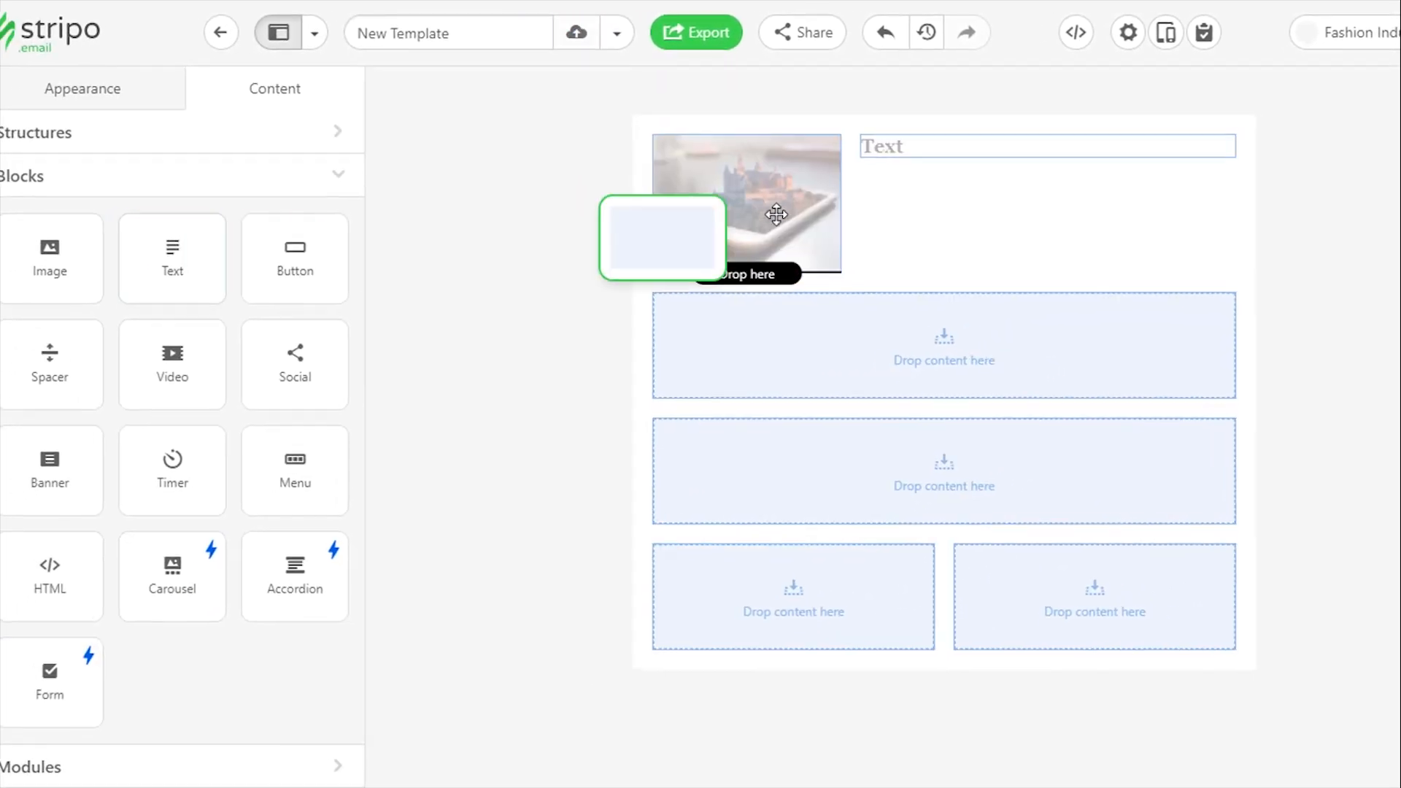
drag(173, 272, 793, 267)
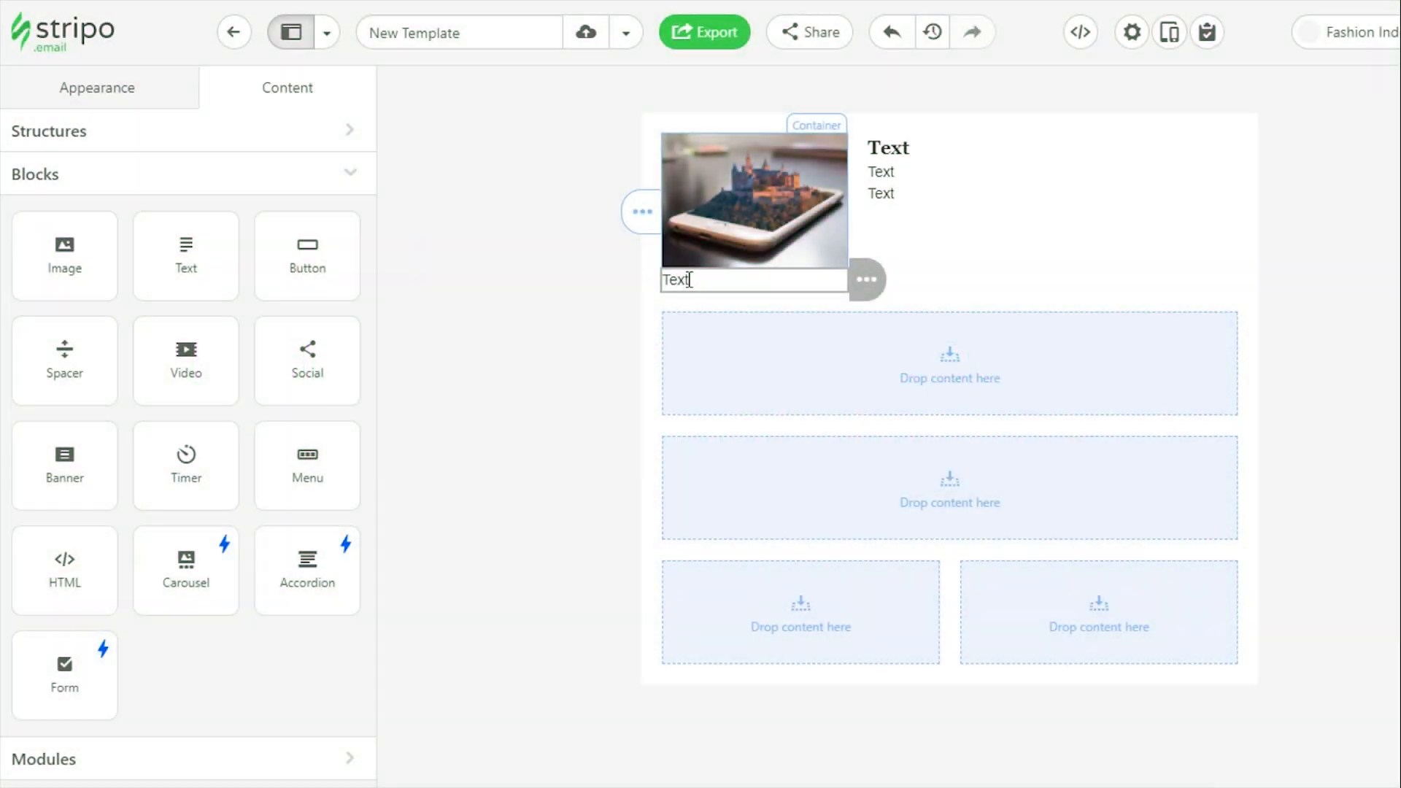
drag(306, 285, 994, 208)
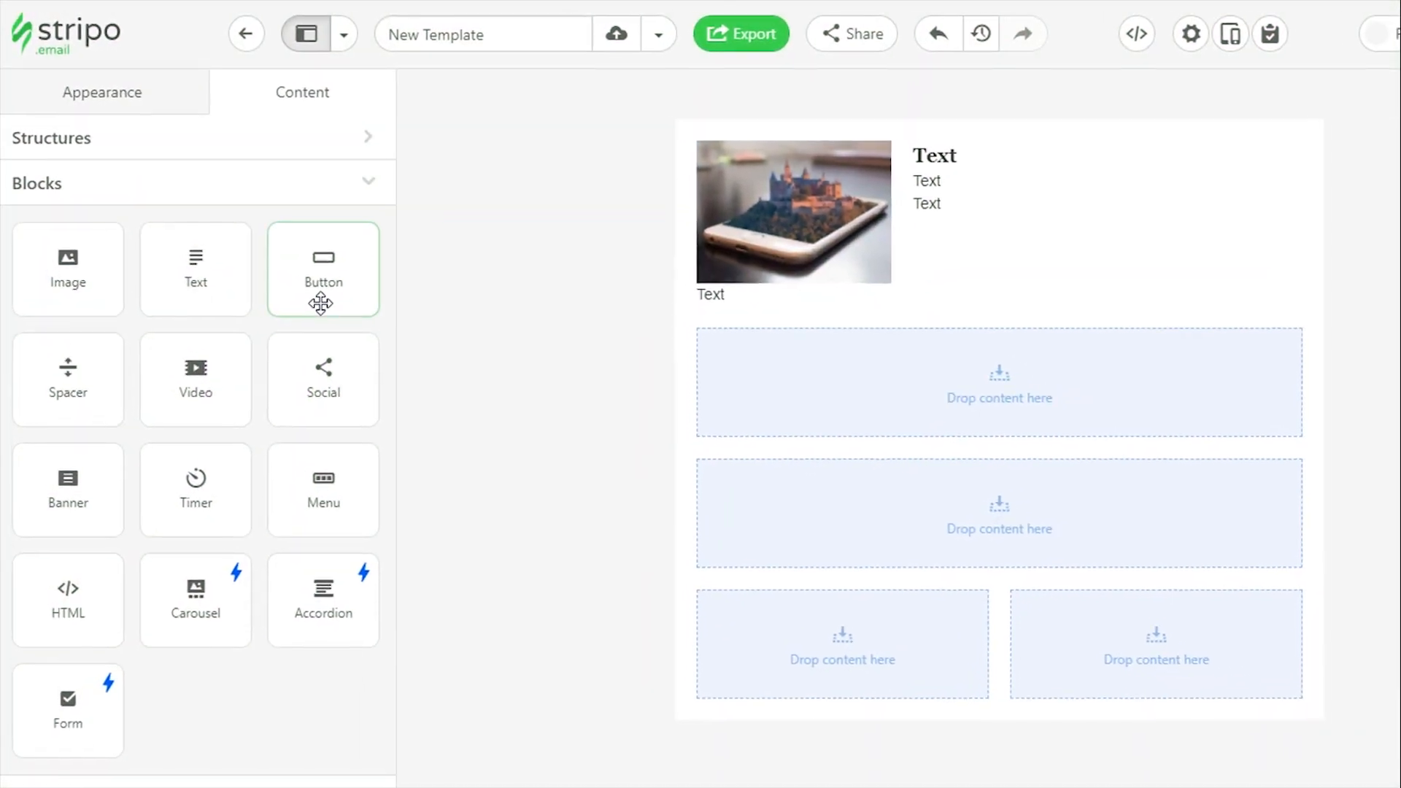
drag(1130, 235, 1162, 226)
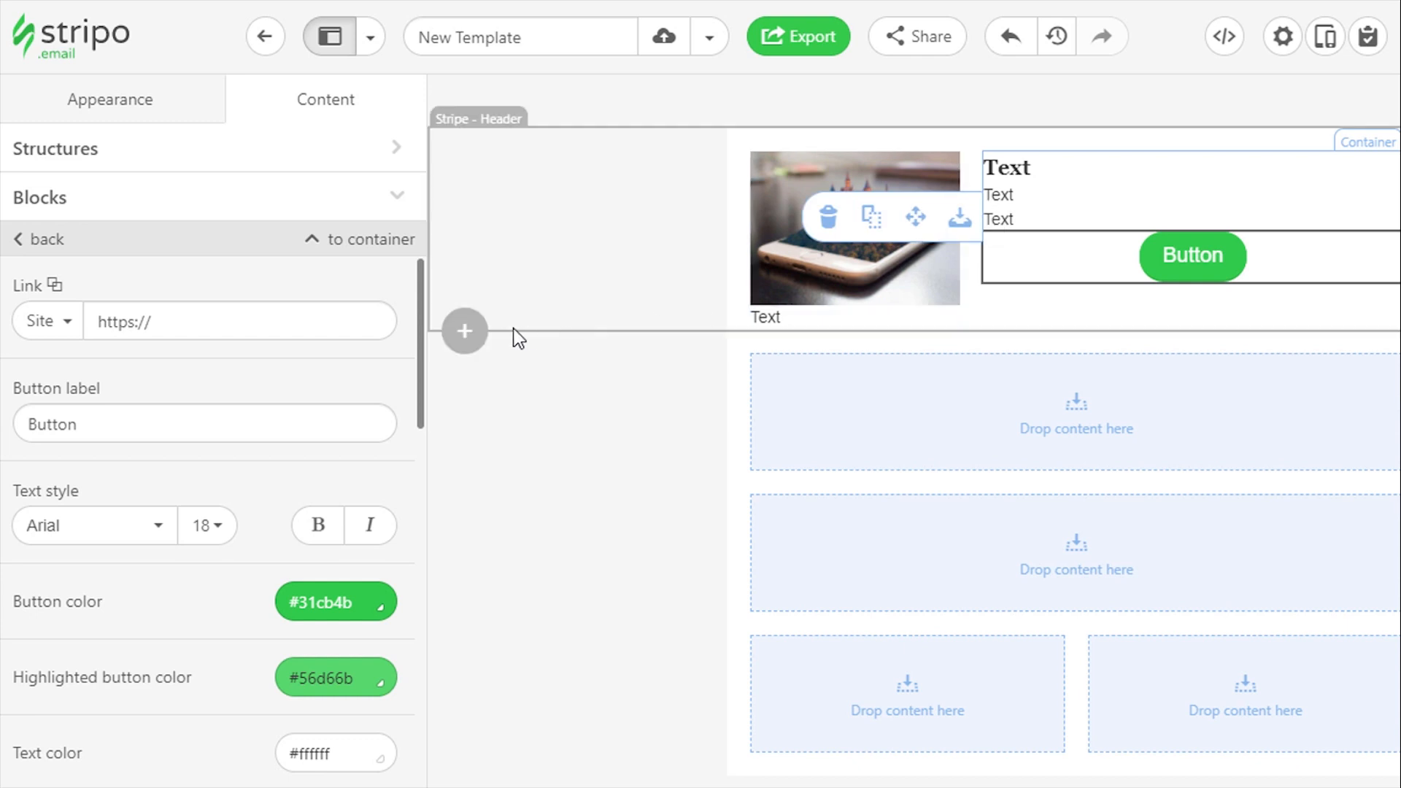
click(234, 321)
text(example.com/)
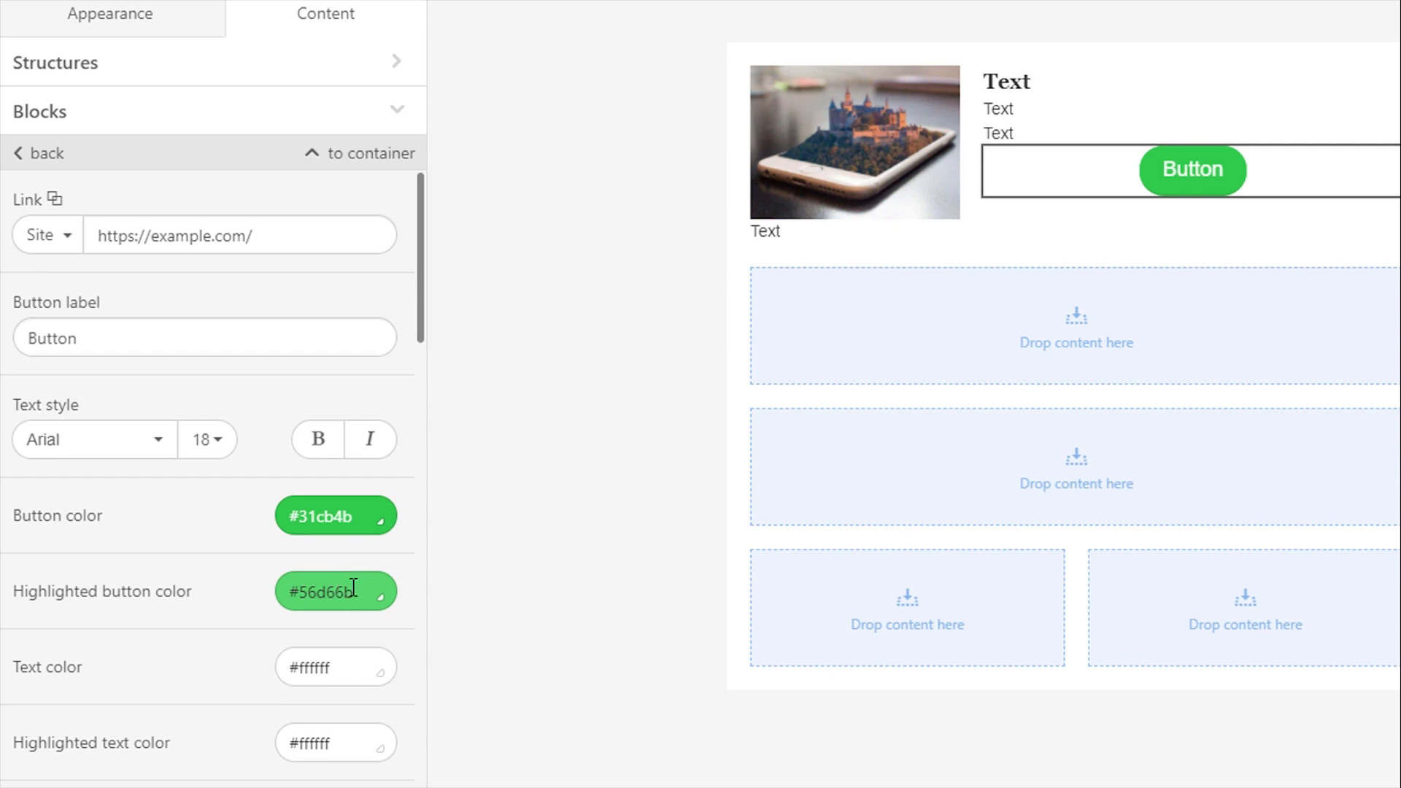
Pick the dark green swatch as the button's highlighted button color
click(380, 598)
click(366, 590)
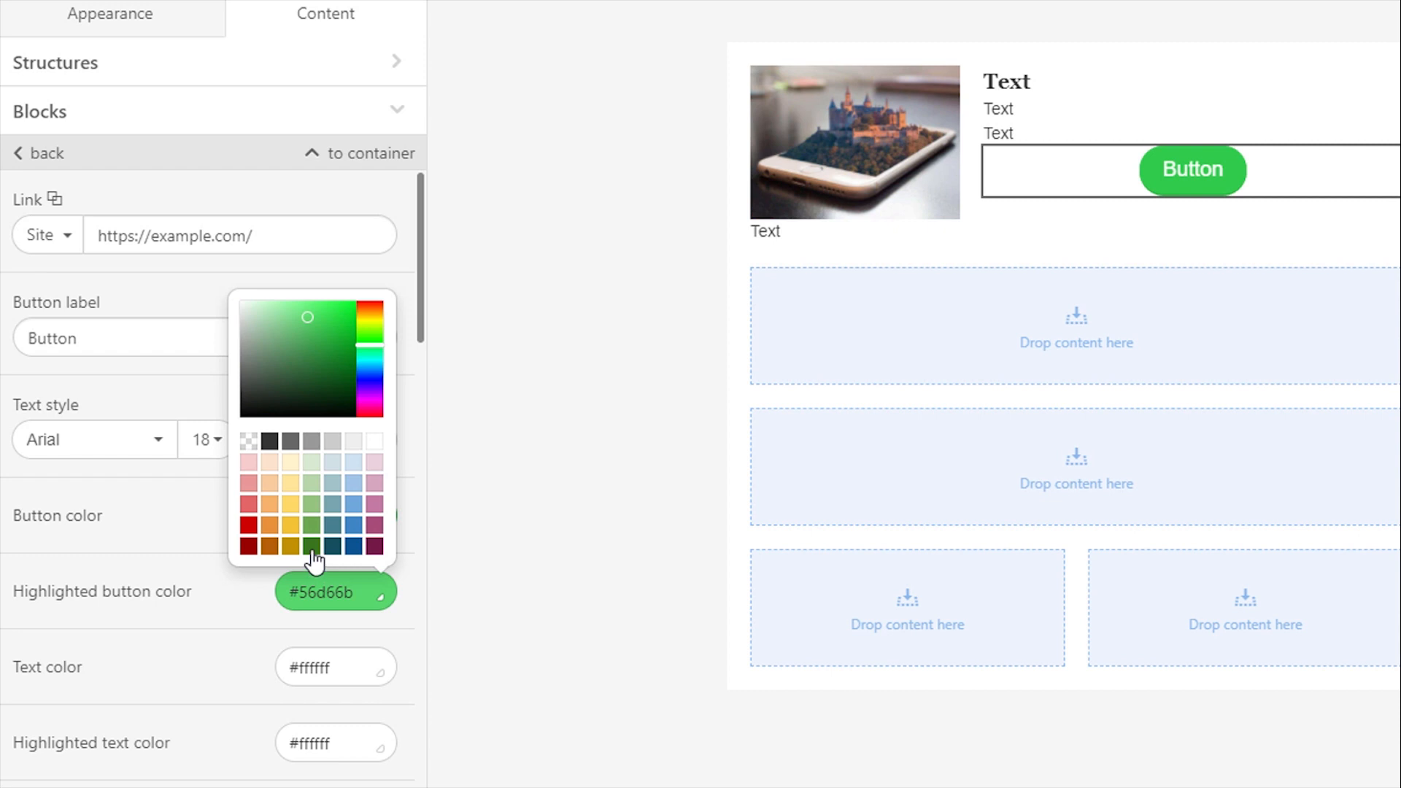
click(315, 562)
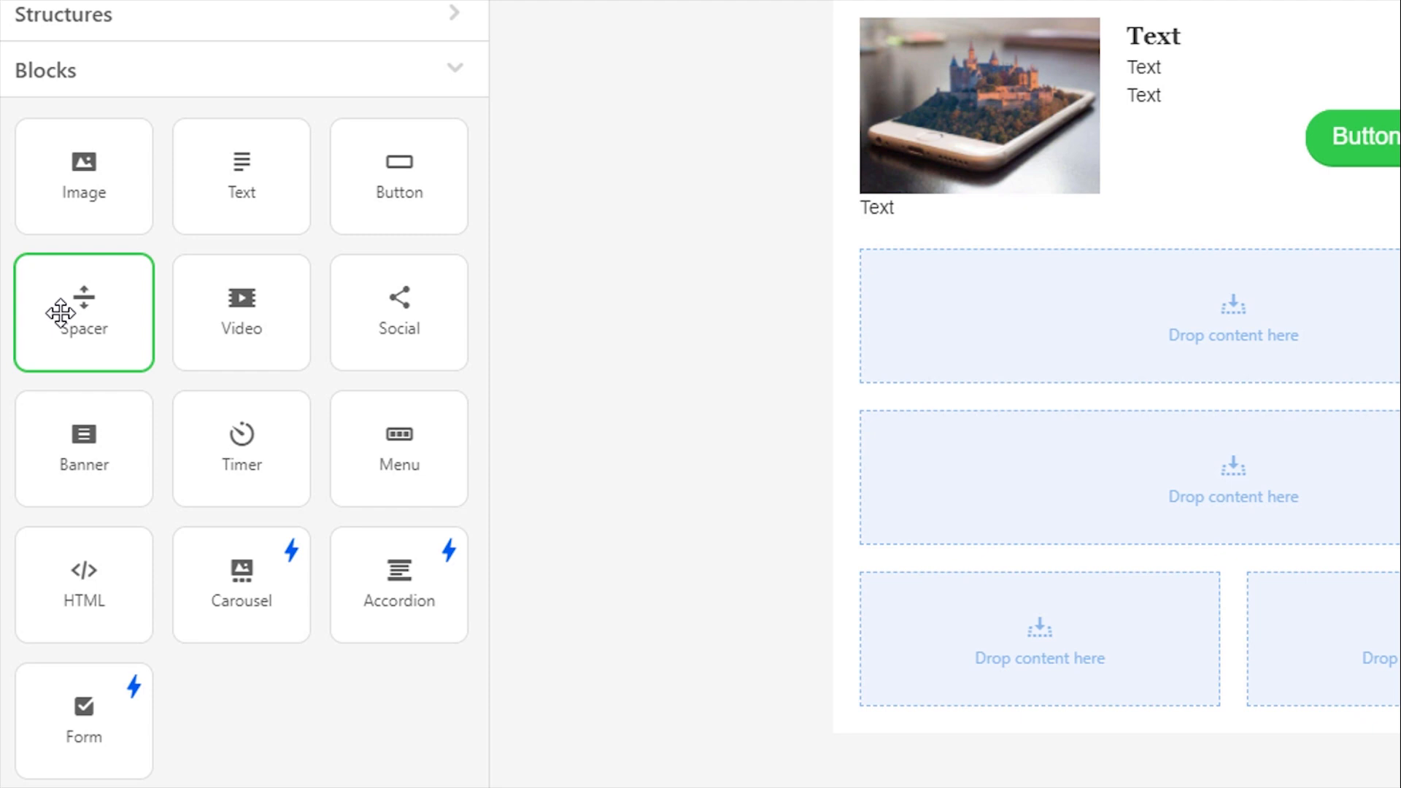
Add a Spacer block to the second full-width container and set its line to thickness 5 and color #134f5c
drag(60, 312, 1336, 379)
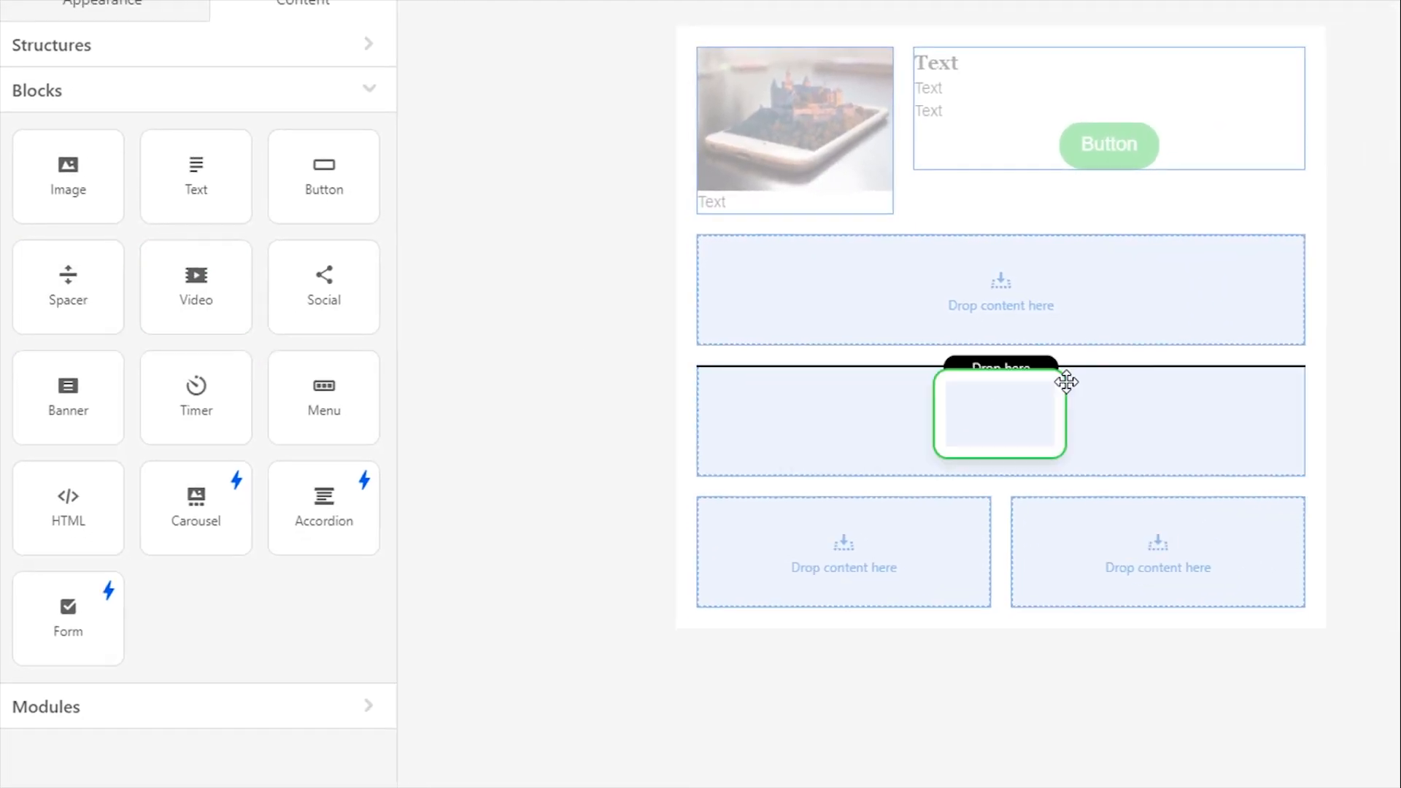
drag(1062, 337, 1030, 383)
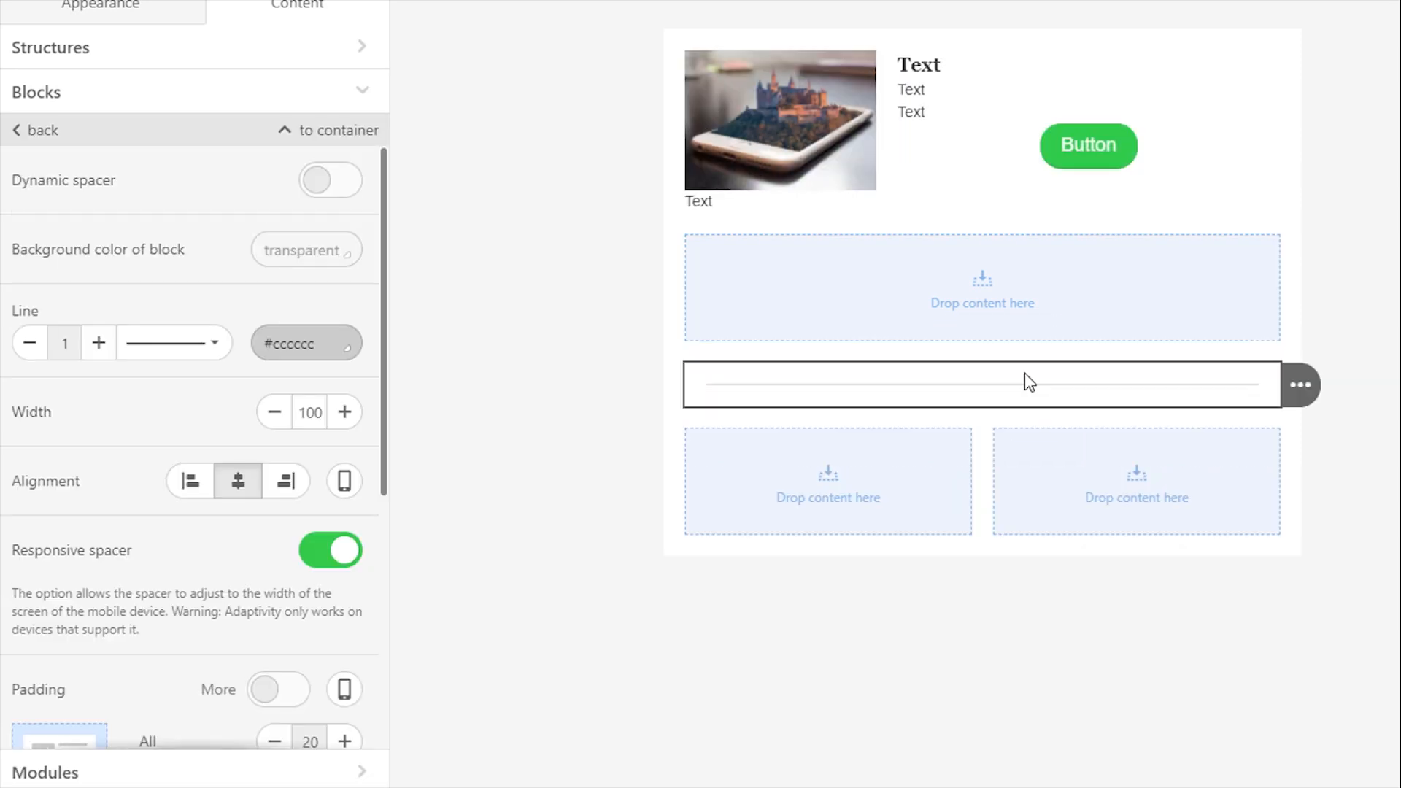
click(98, 343)
click(99, 343)
click(99, 343)
click(99, 343)
click(295, 347)
click(305, 601)
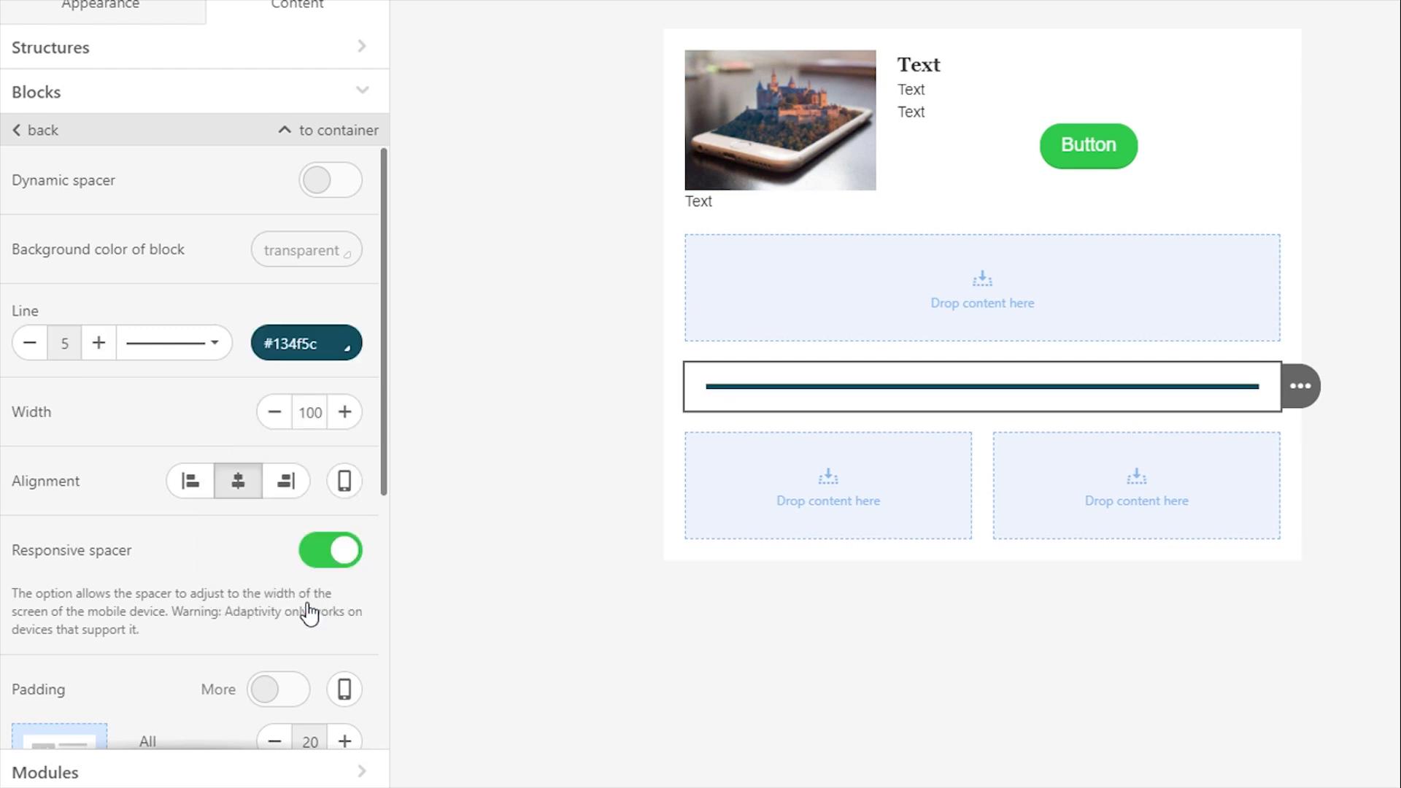
click(604, 470)
Insert a Spacer block between the last text and the button, make it dynamic and increase its height
click(45, 93)
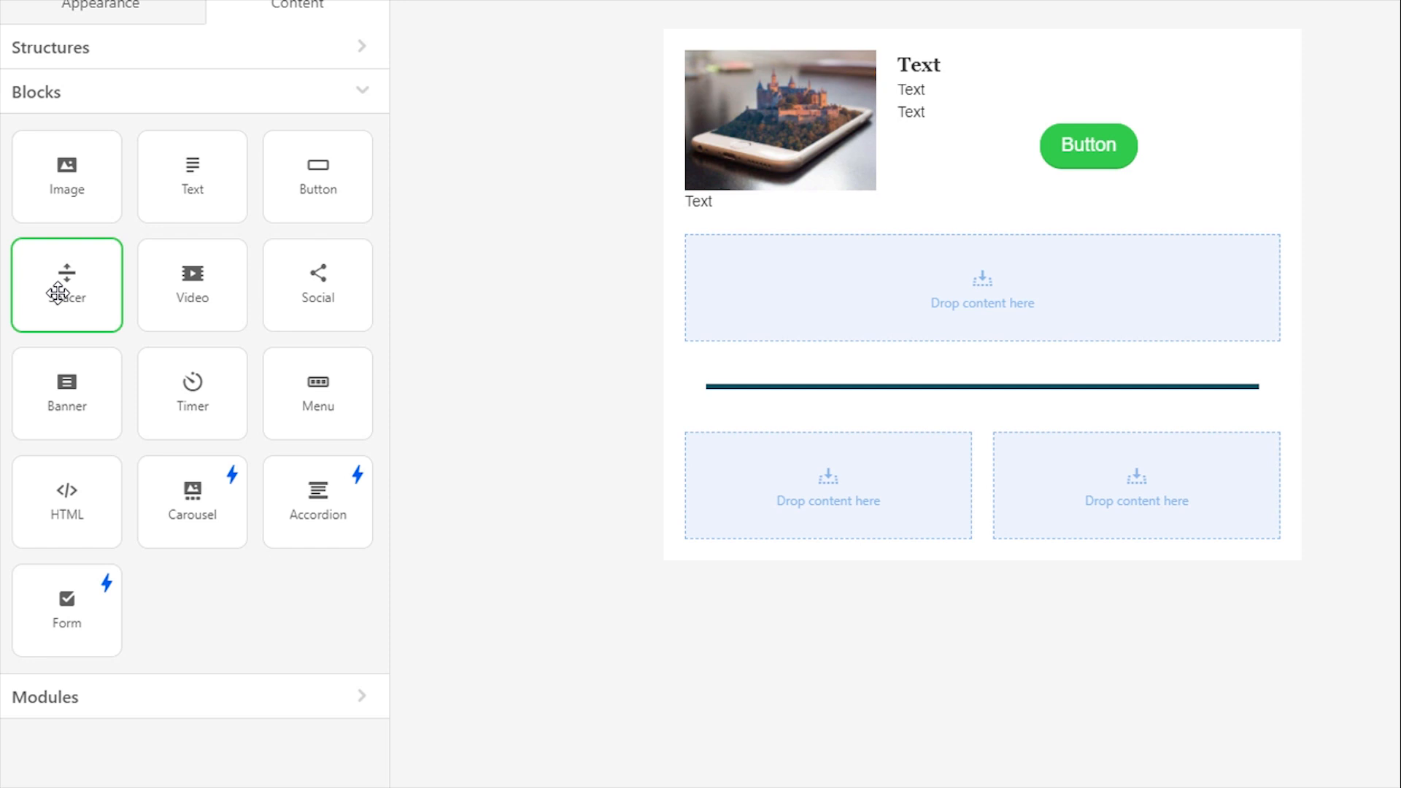
drag(57, 293, 1031, 122)
drag(1030, 209, 1032, 208)
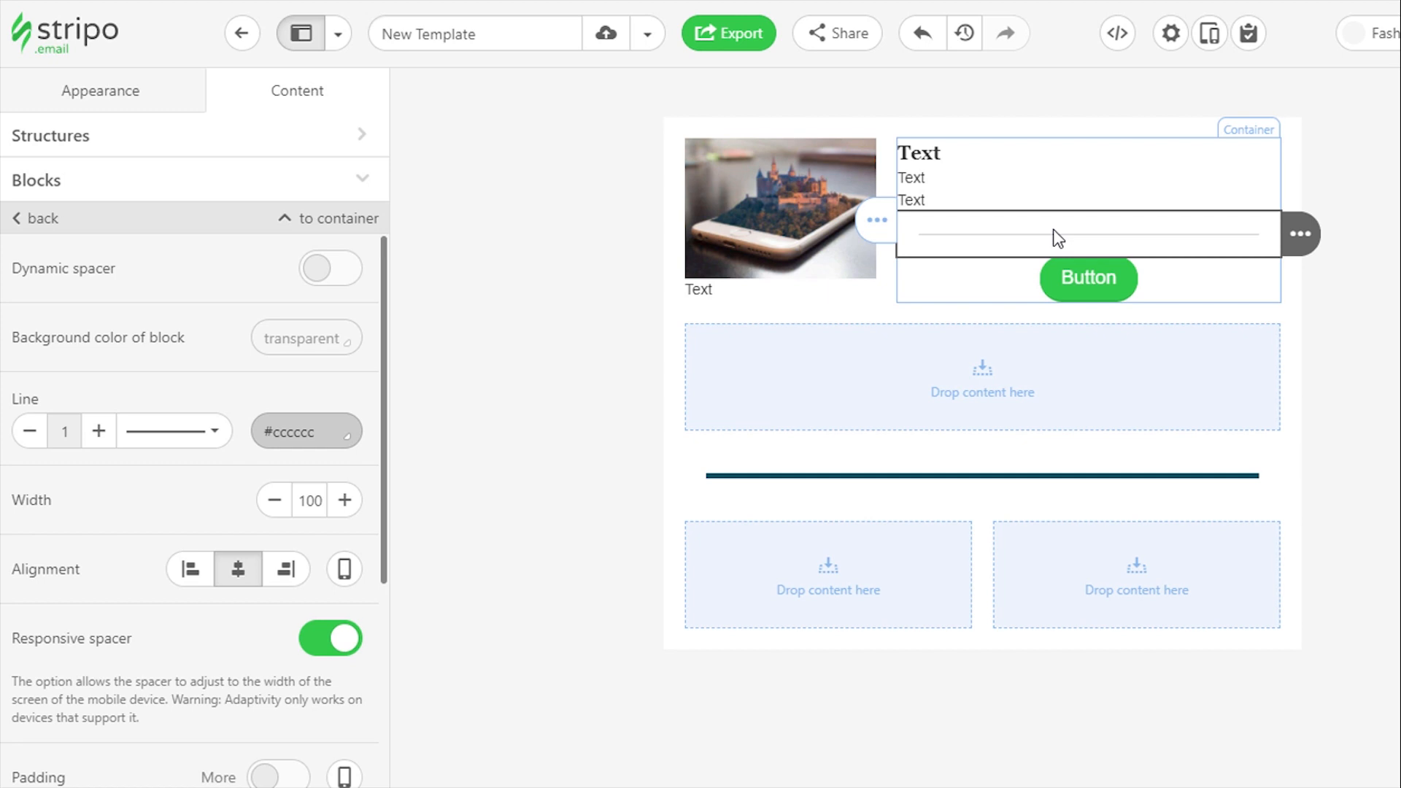
click(341, 269)
mouse_move(1080, 250)
mouse_down()
mouse_move(1076, 329)
mouse_move(1082, 230)
mouse_move(1092, 271)
mouse_up()
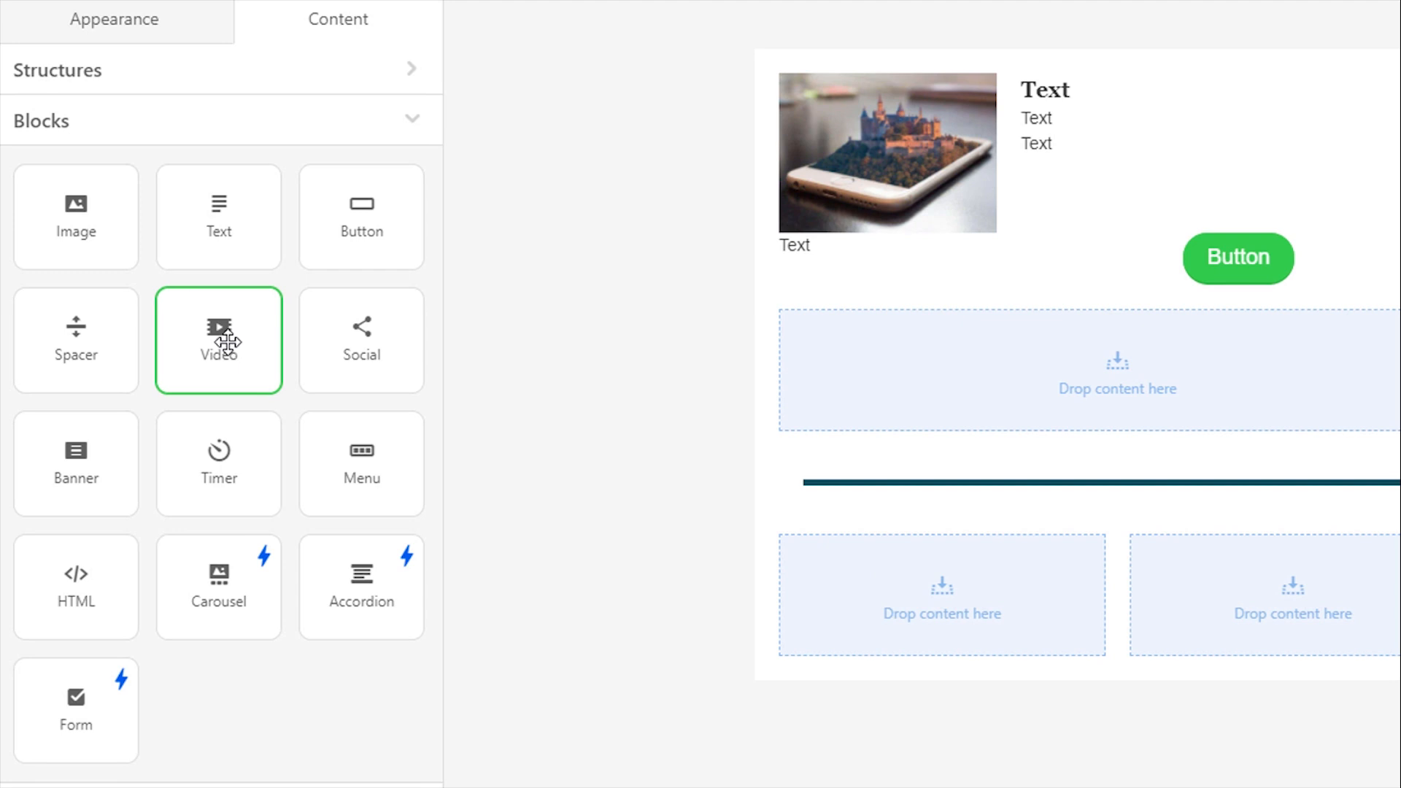
drag(227, 342, 1016, 331)
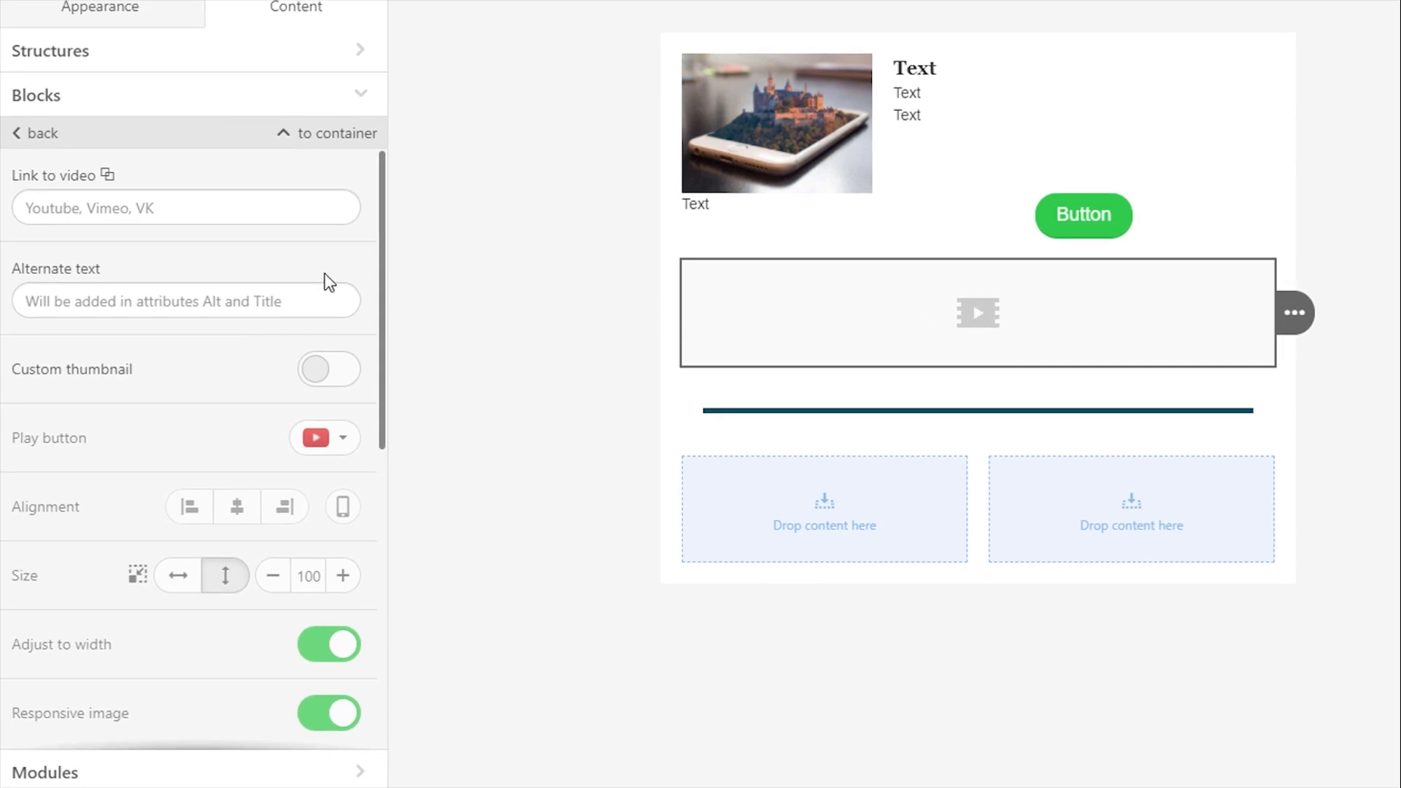
click(280, 239)
text(https://youtu.be/L1ILbMjdFFU)
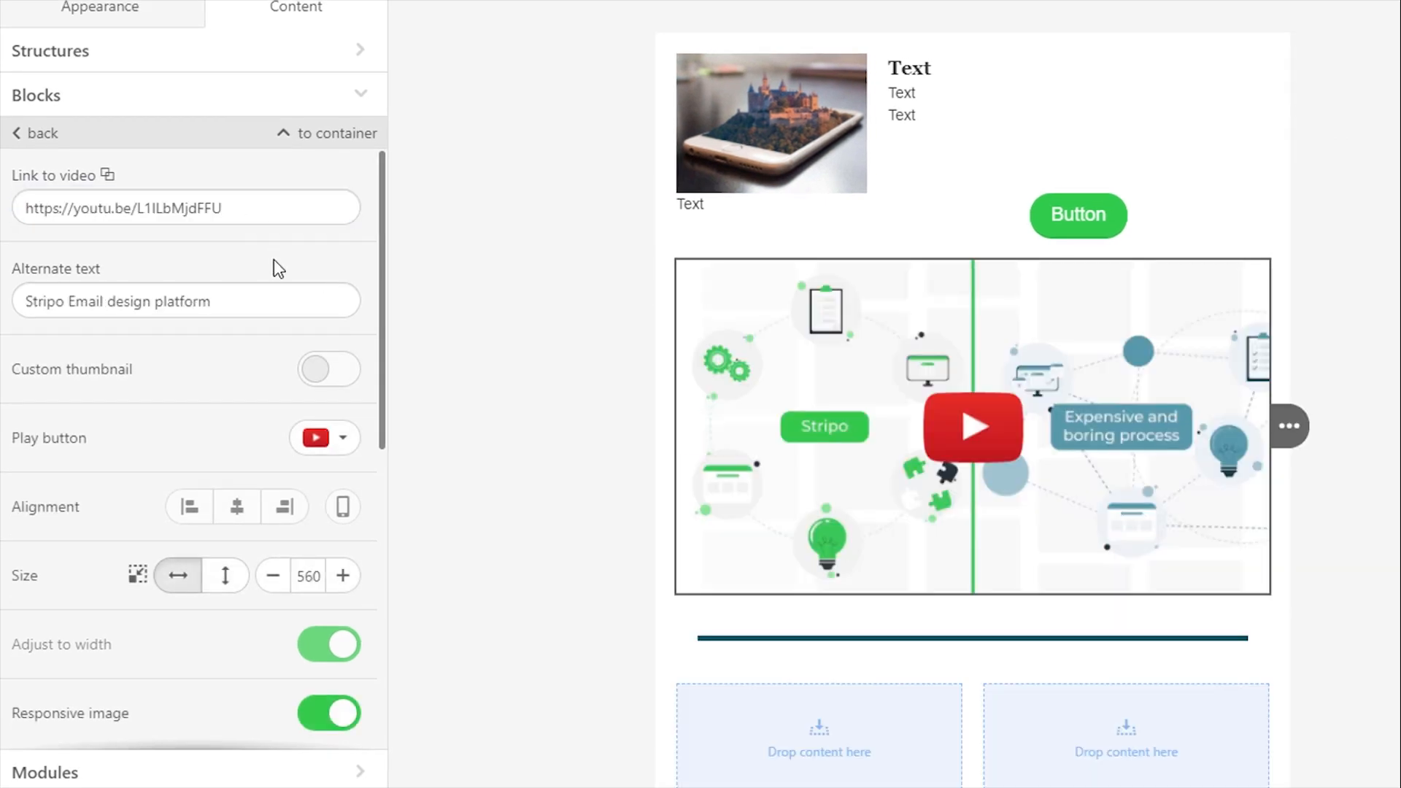
drag(239, 297, 16, 301)
click(289, 264)
click(340, 376)
click(45, 136)
Change the video's play button to the dark gray rounded rectangle style
click(335, 438)
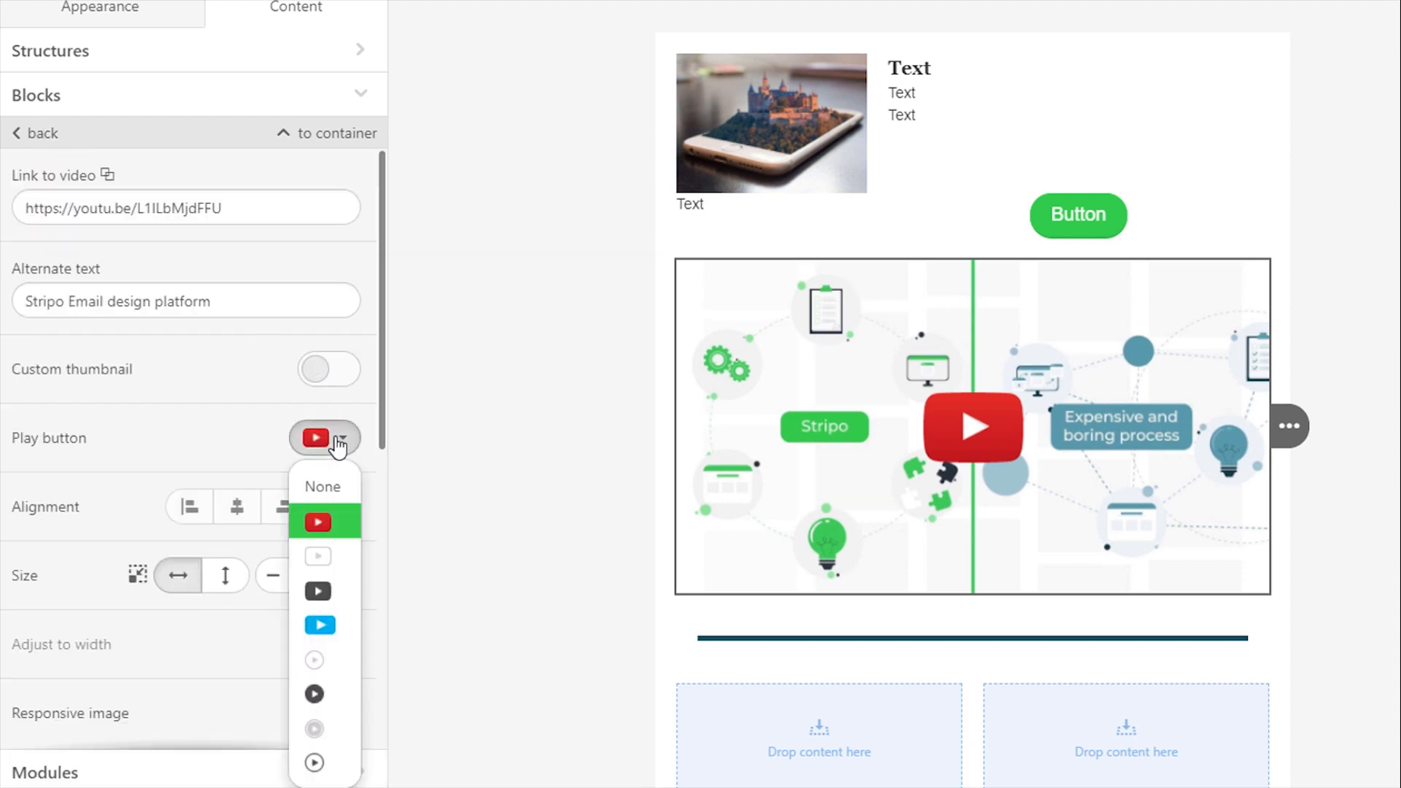
click(321, 588)
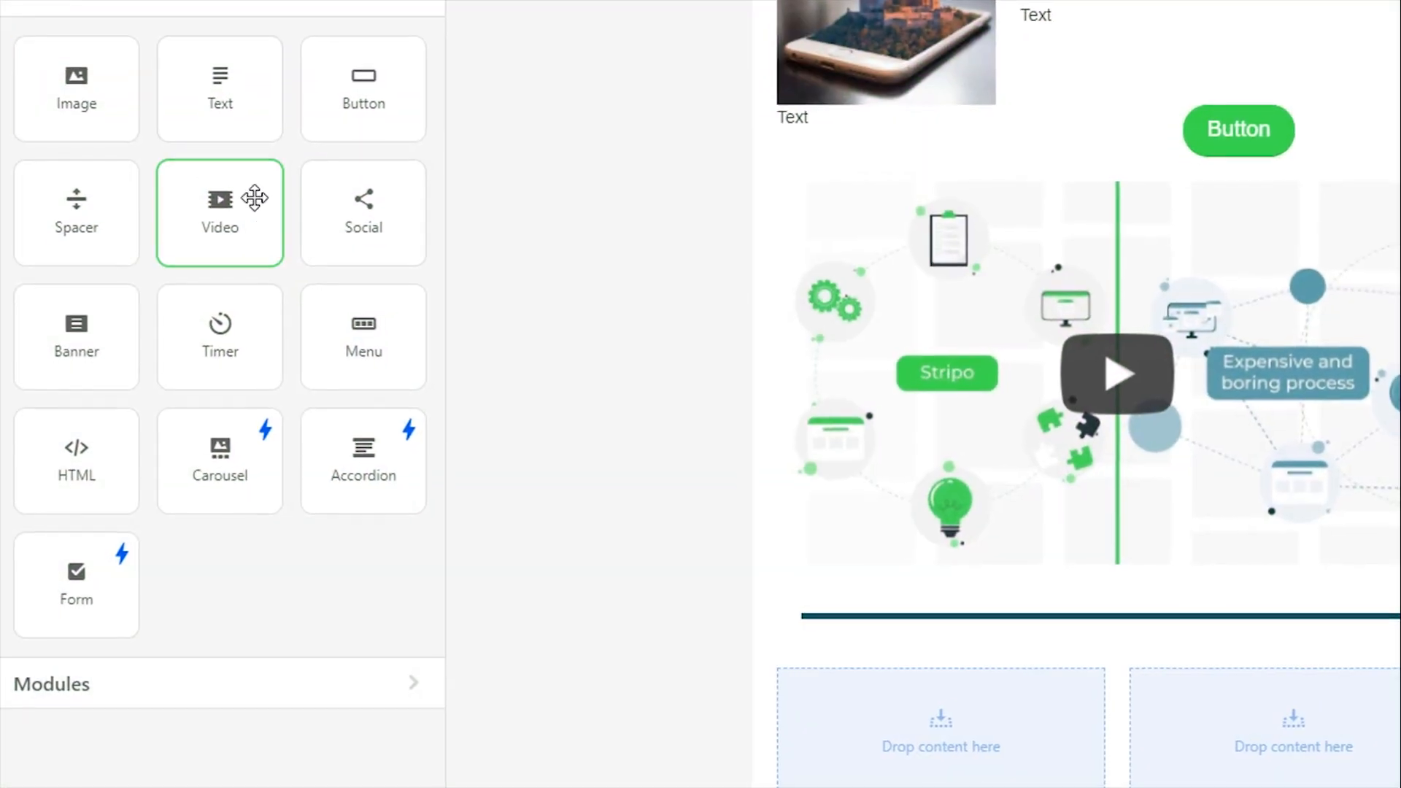
Add a Social block directly below the thick spacer line and set its icon style to Black logos
drag(256, 194, 1146, 634)
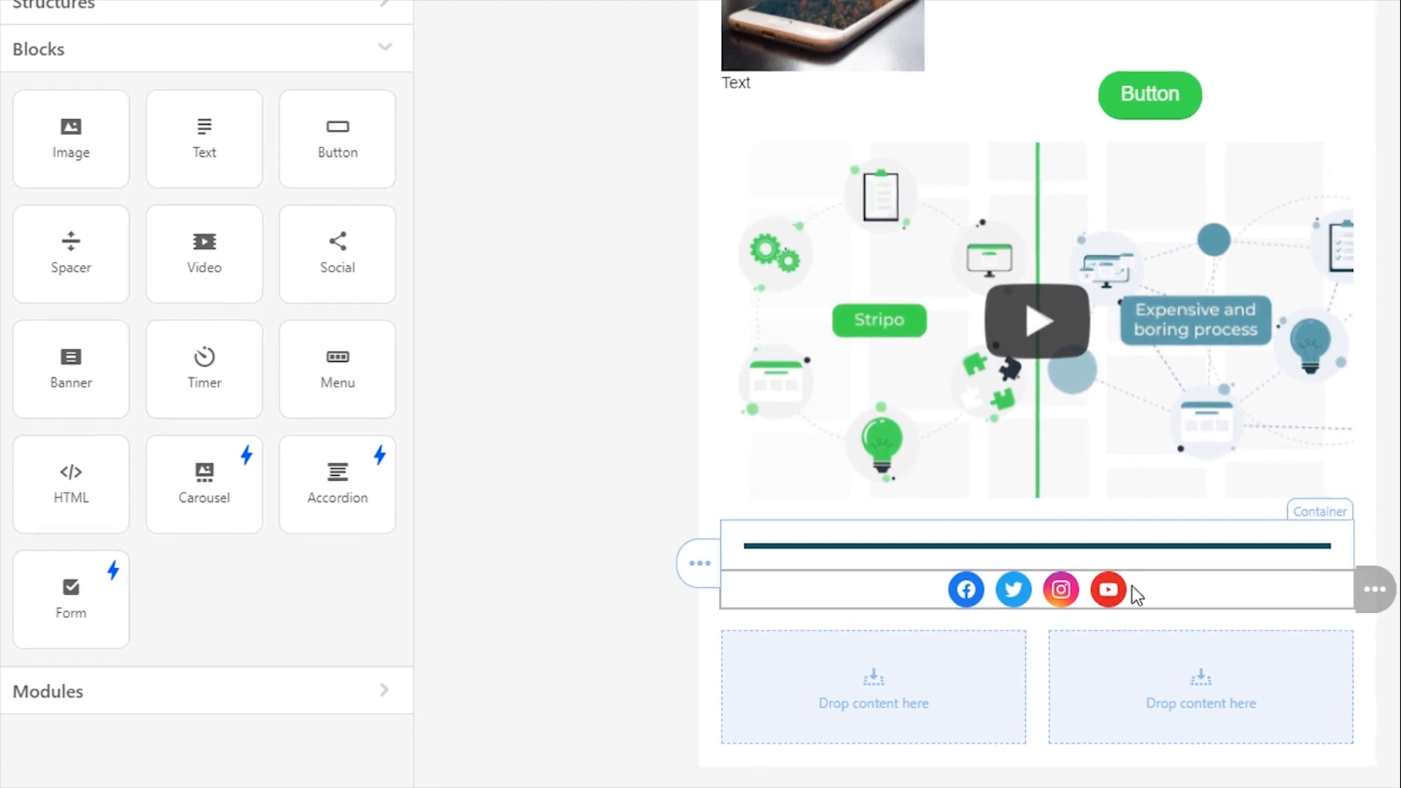
click(226, 226)
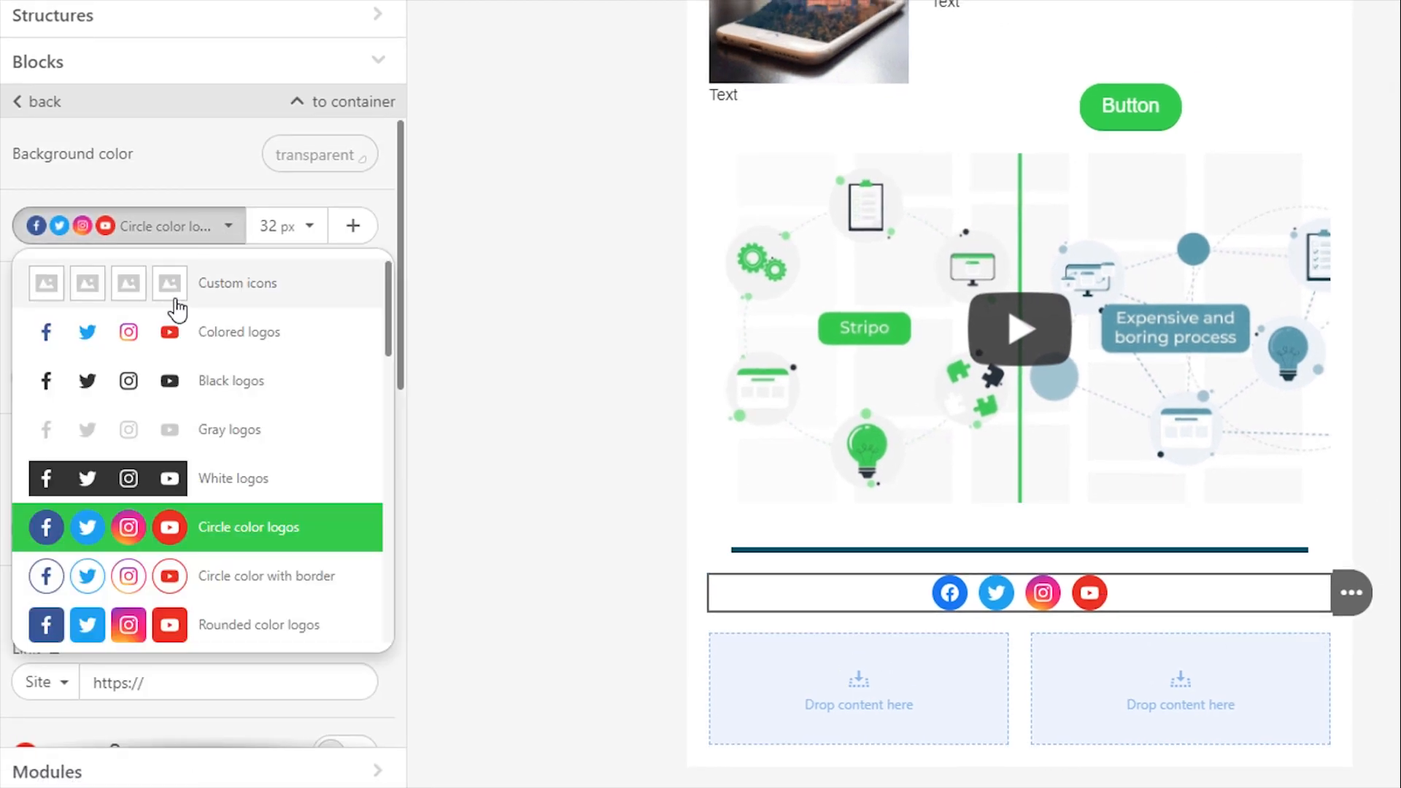
click(136, 392)
Try the 64 px size for the social icons and switch back to 32 px
click(305, 225)
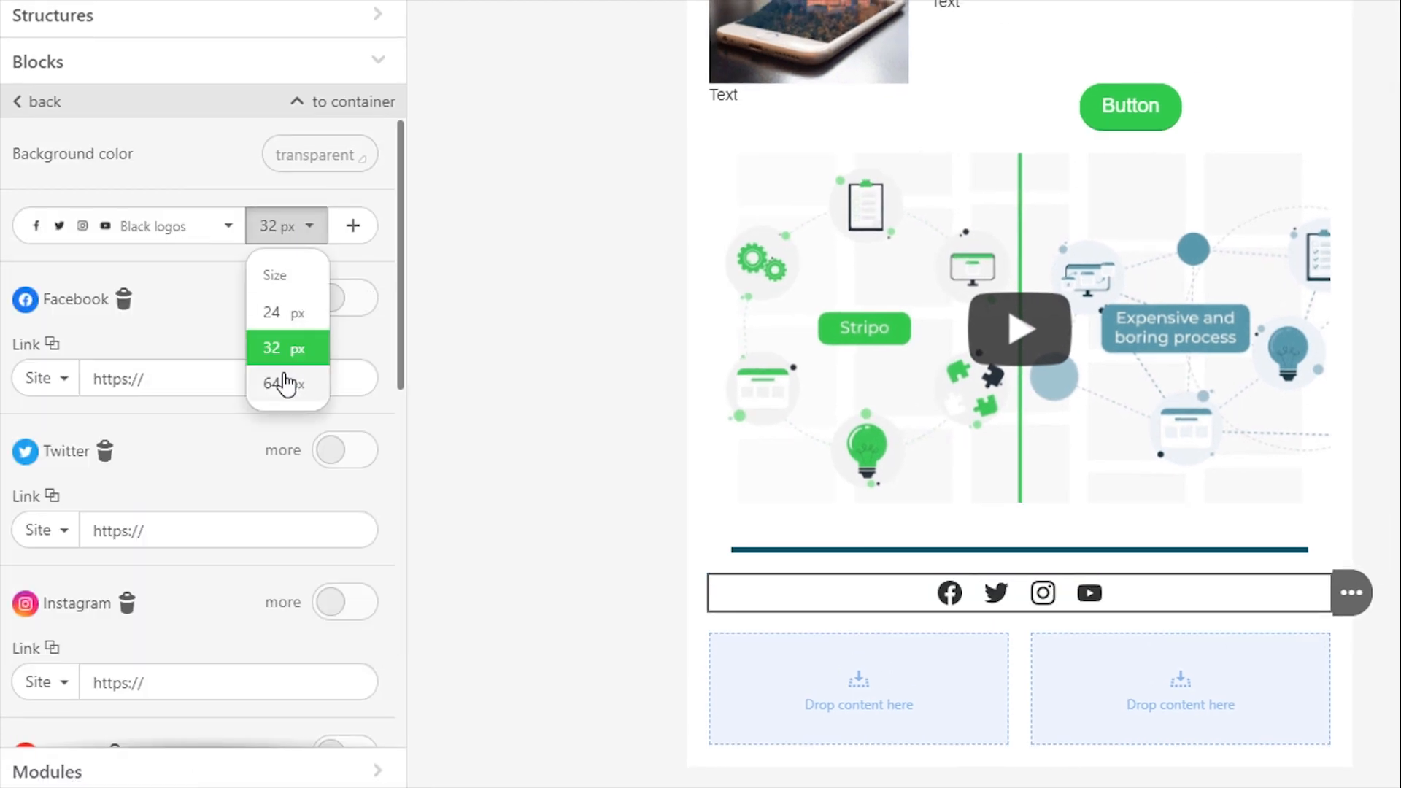
click(288, 383)
click(286, 225)
click(297, 350)
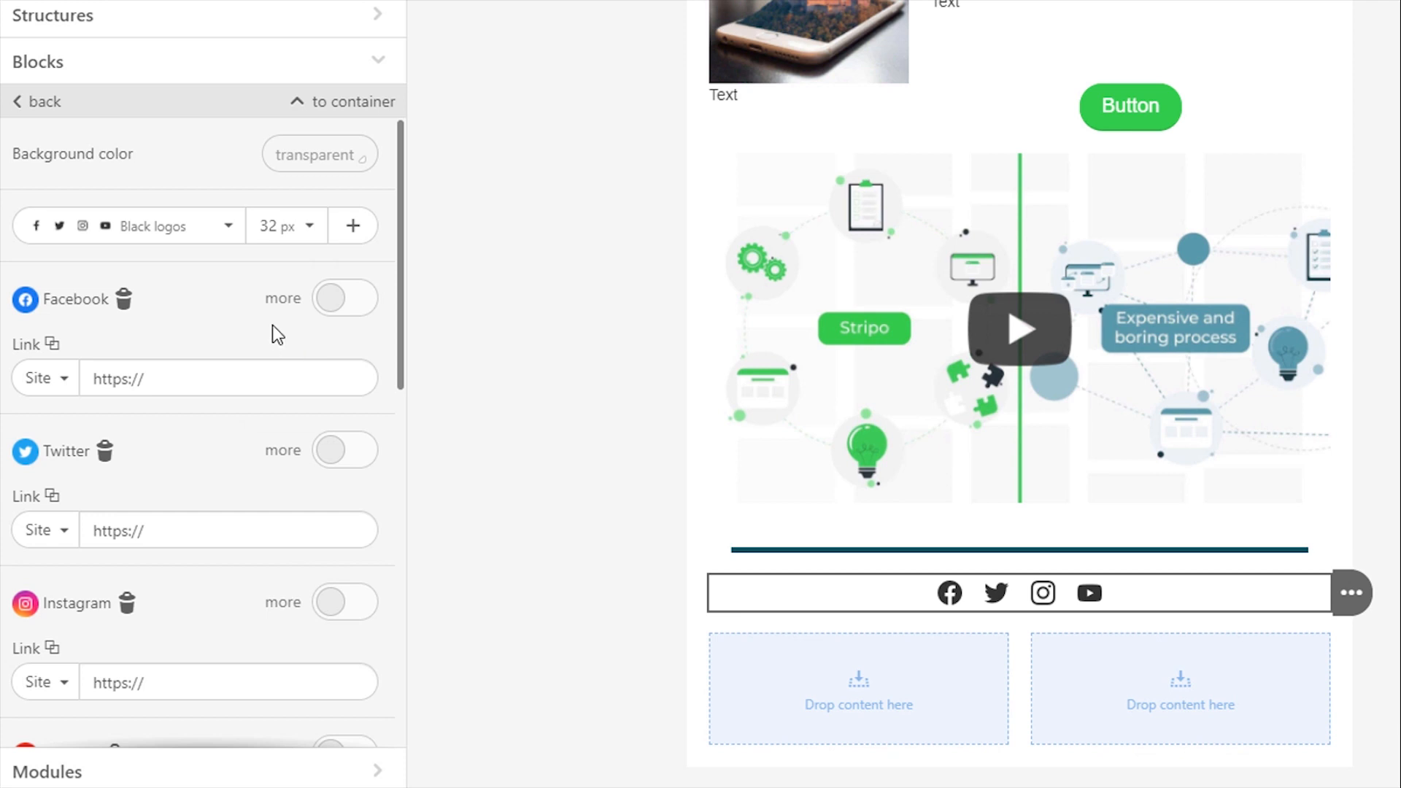
Add a Pinterest icon to the Social block and remove its Twitter icon
click(353, 225)
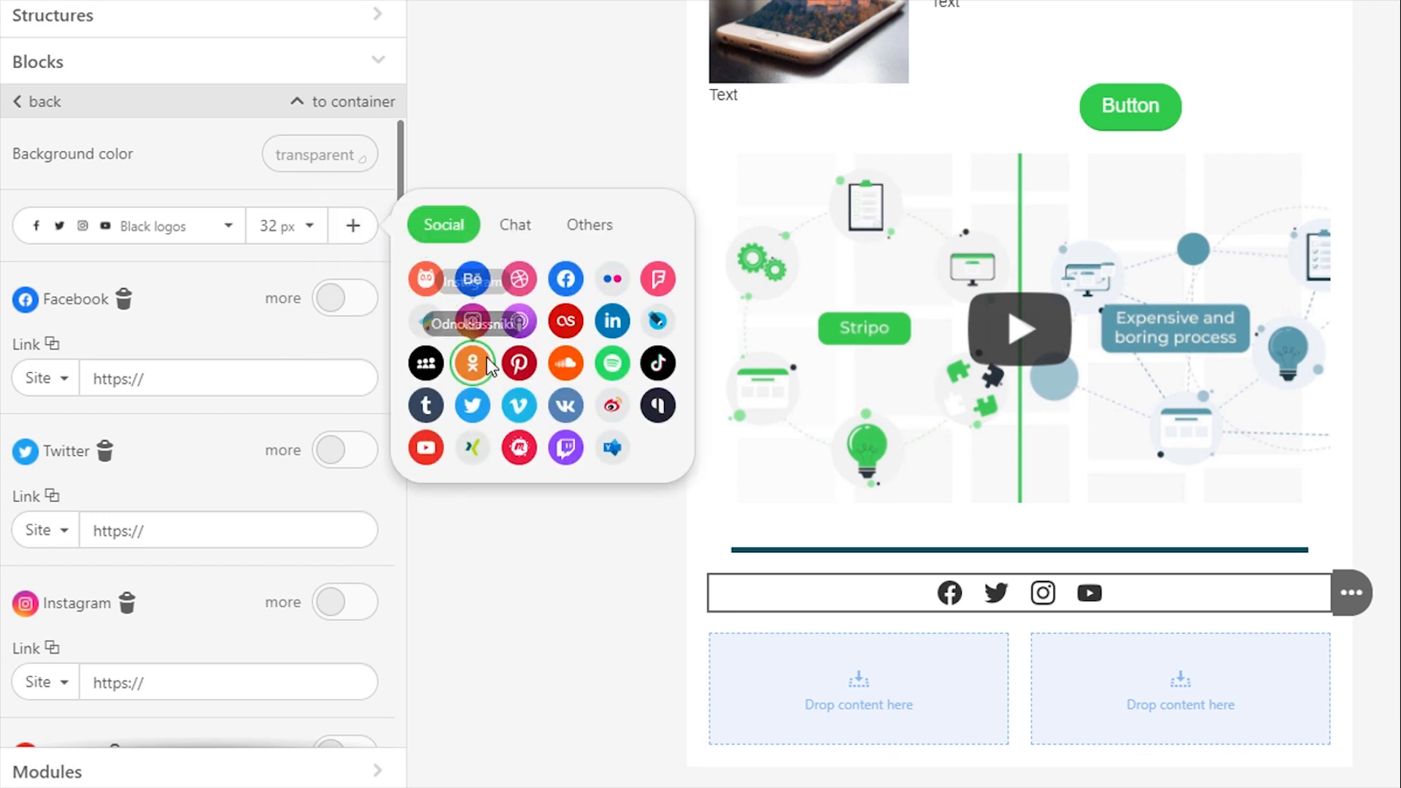
click(516, 363)
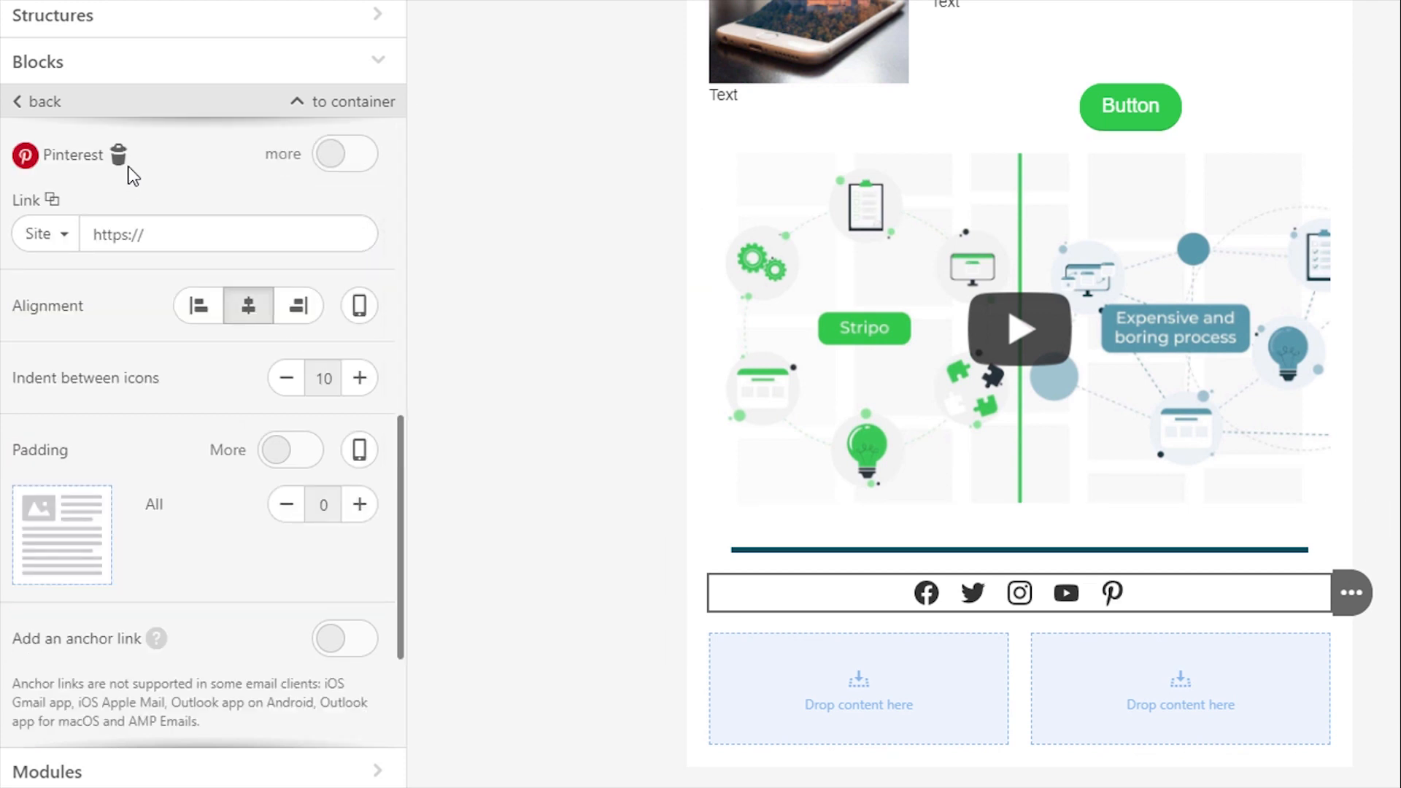
scroll(176, 363, up, 5)
scroll(165, 407, up, 3)
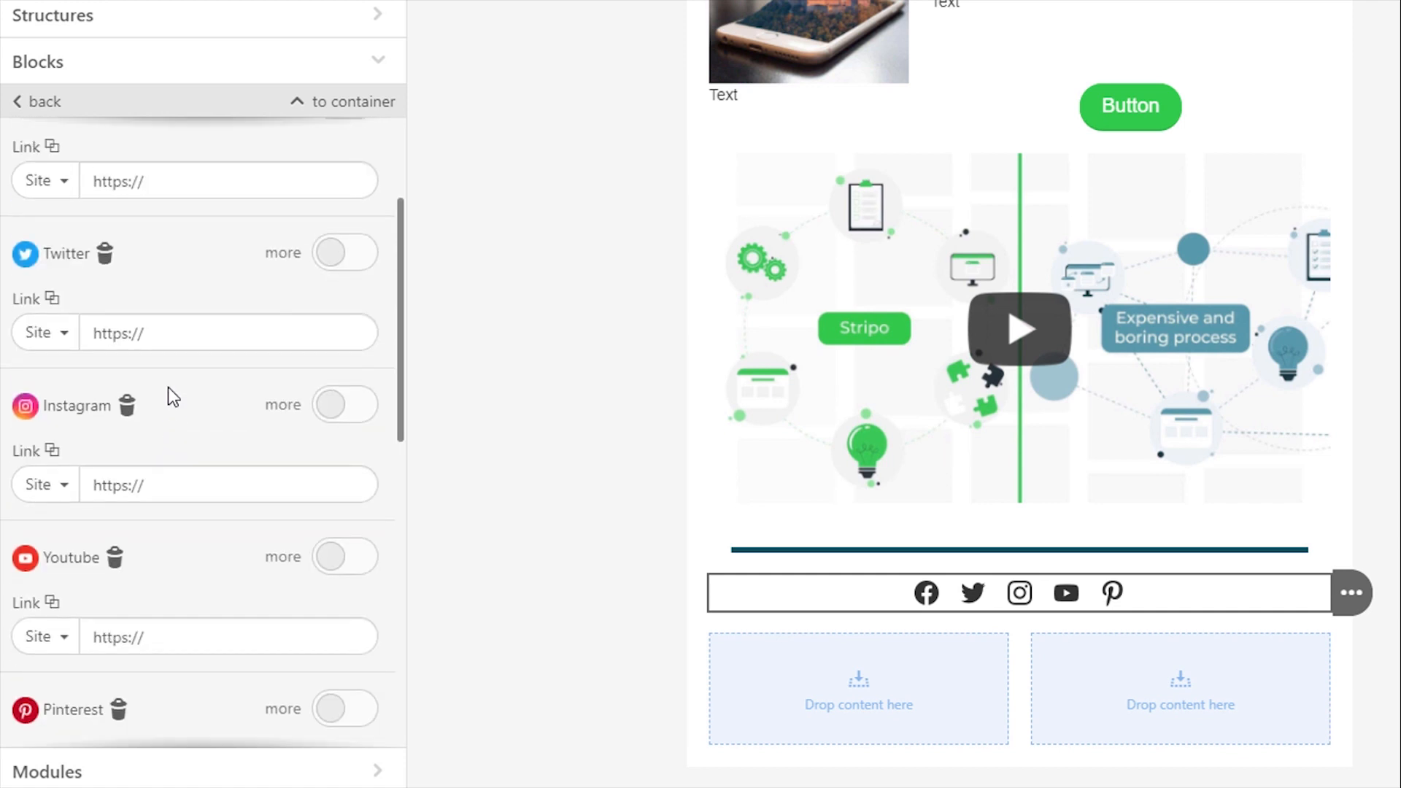
click(106, 252)
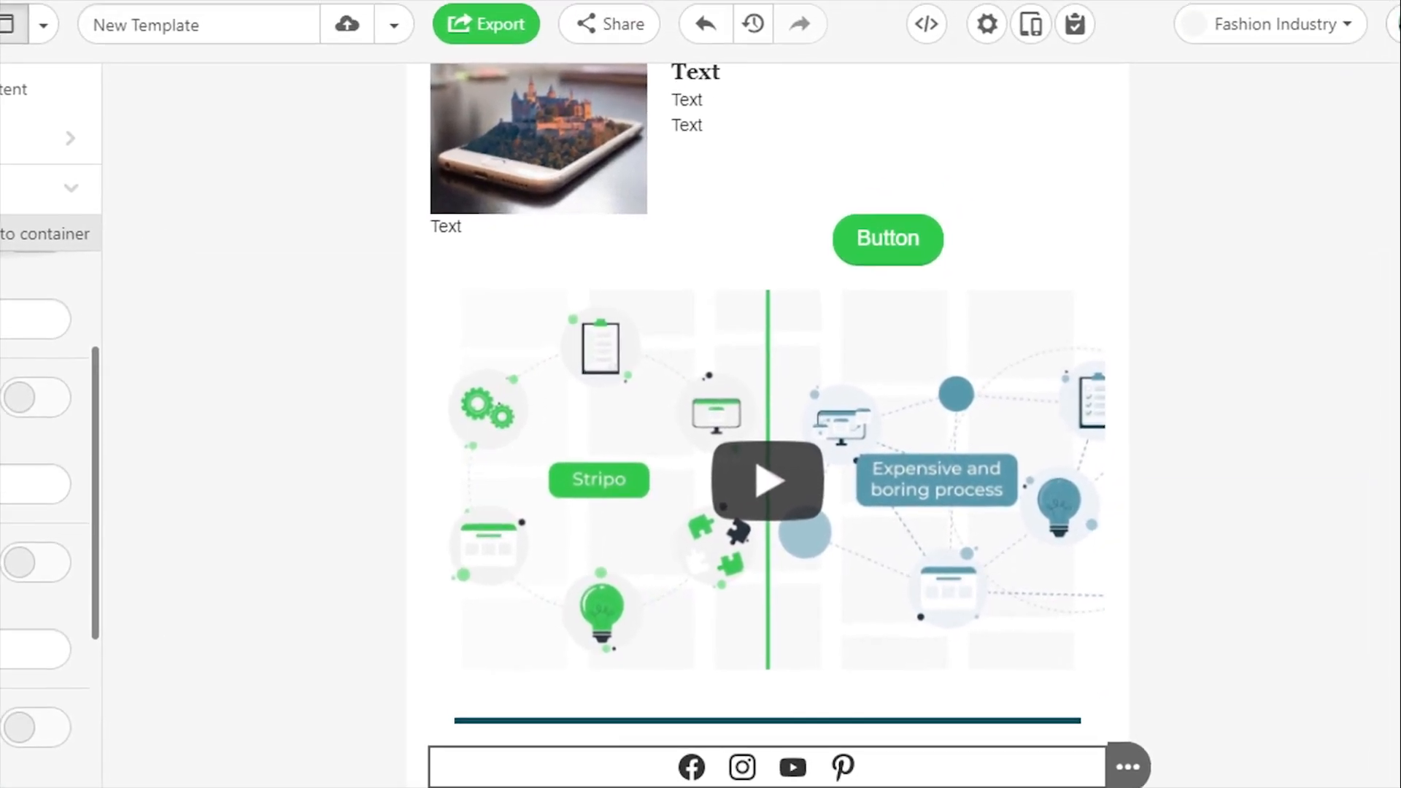
Leave the template and open the settings of the Fashion Industry project
click(1377, 37)
click(1288, 286)
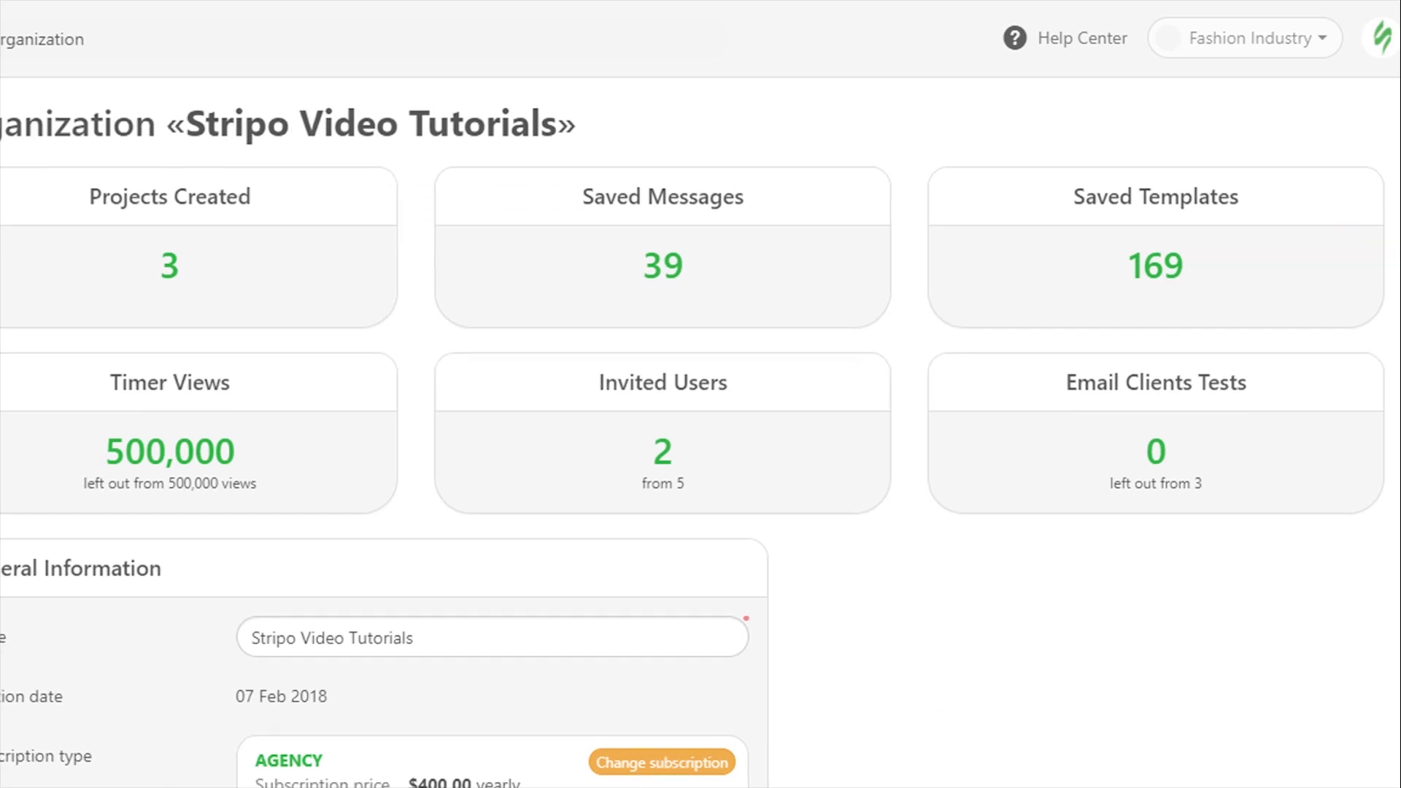
click(57, 248)
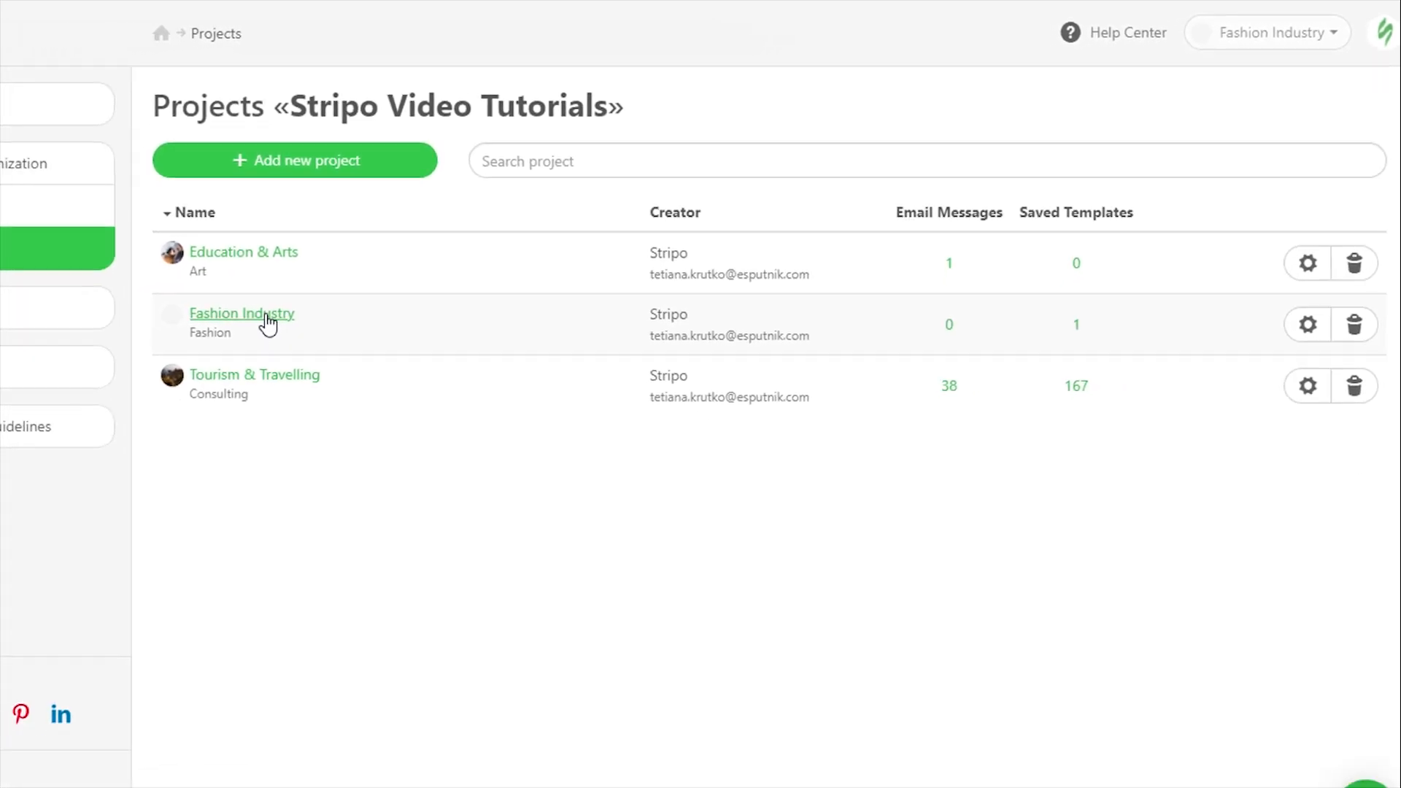
click(267, 321)
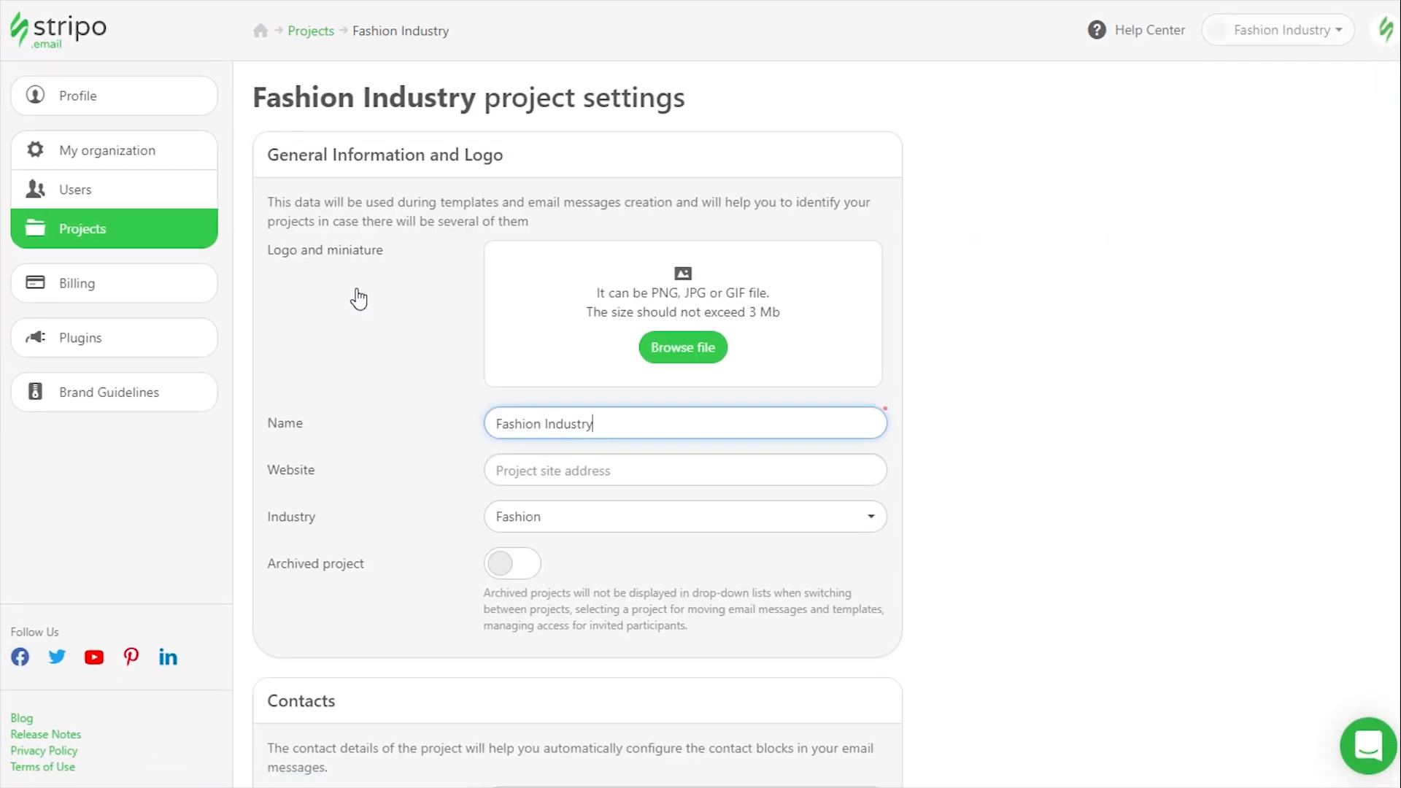
scroll(980, 381, down, 9)
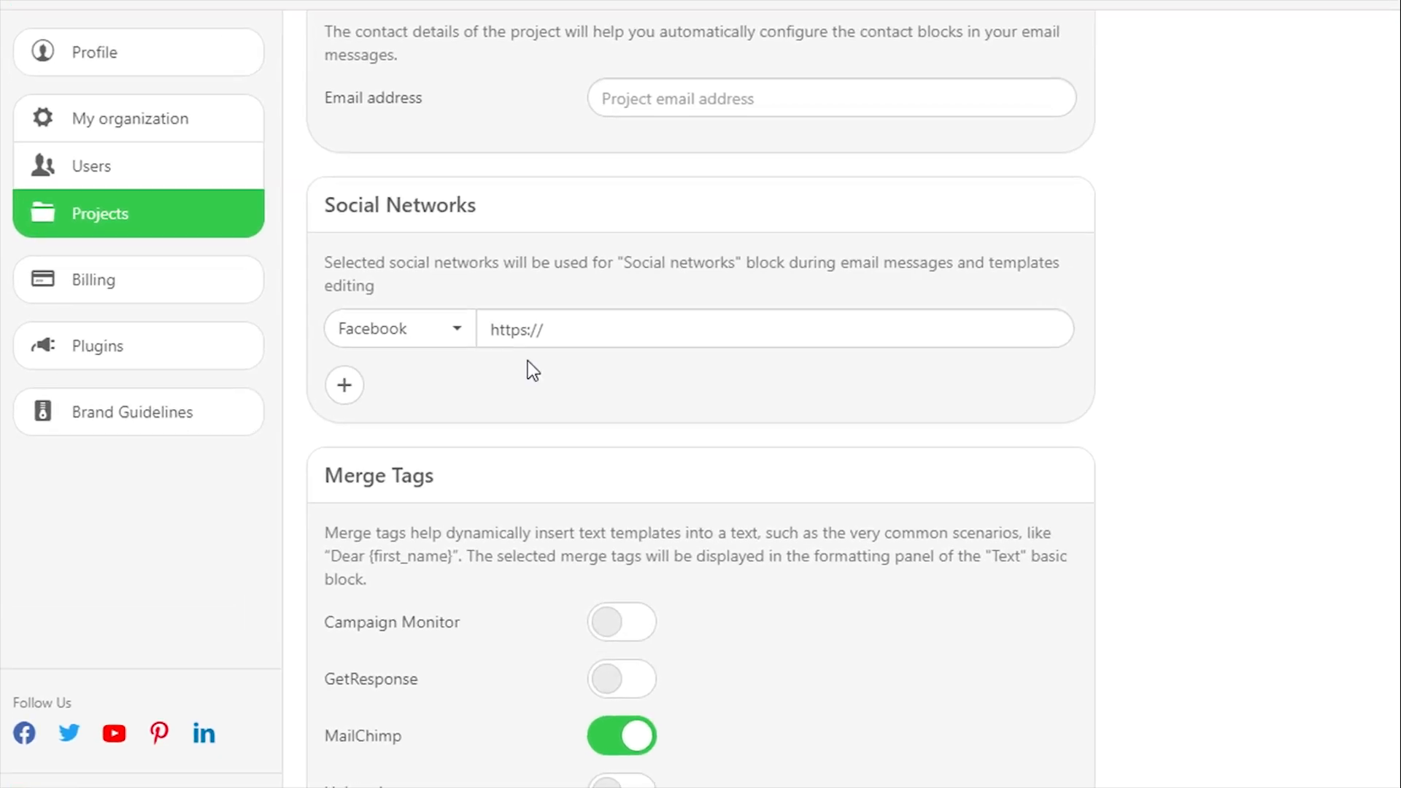
click(344, 384)
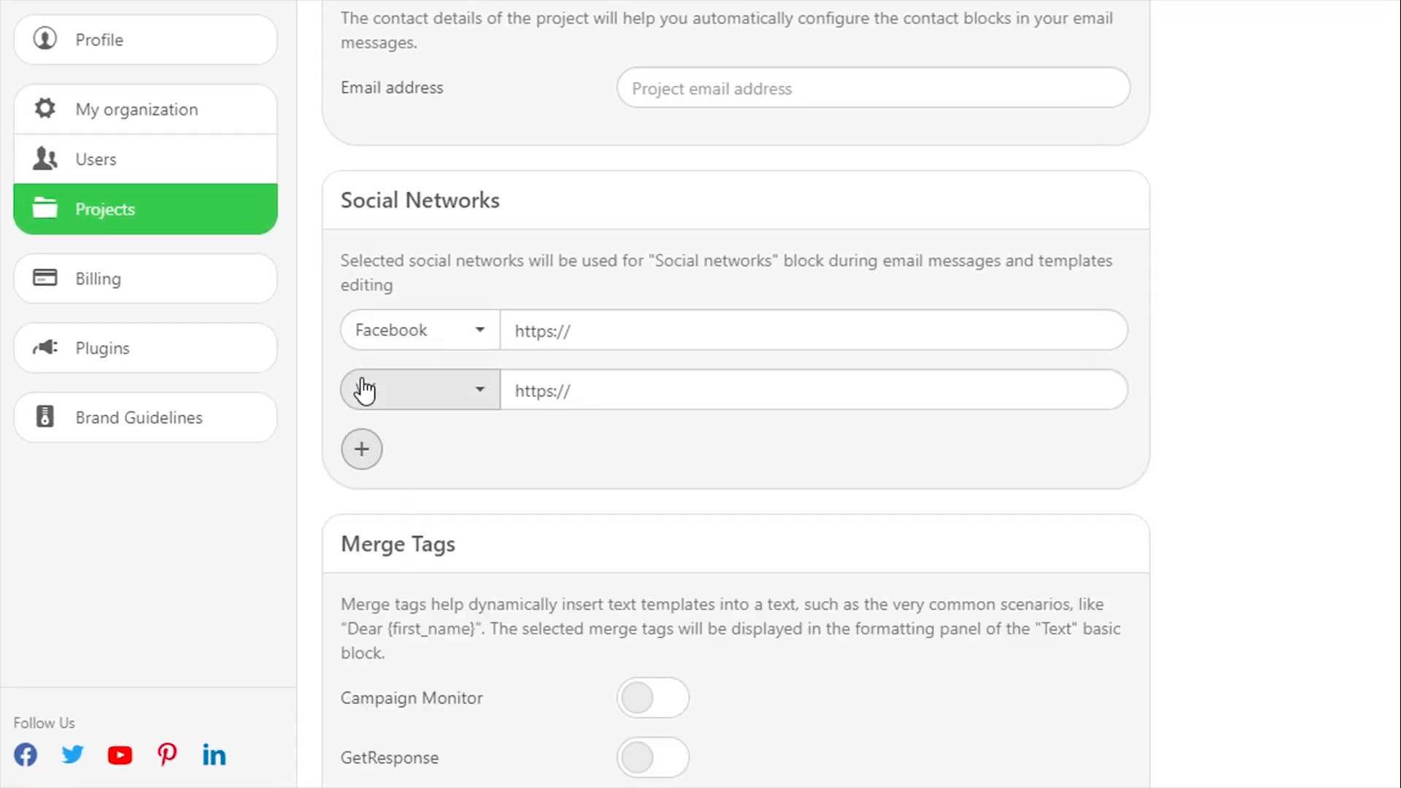
click(485, 392)
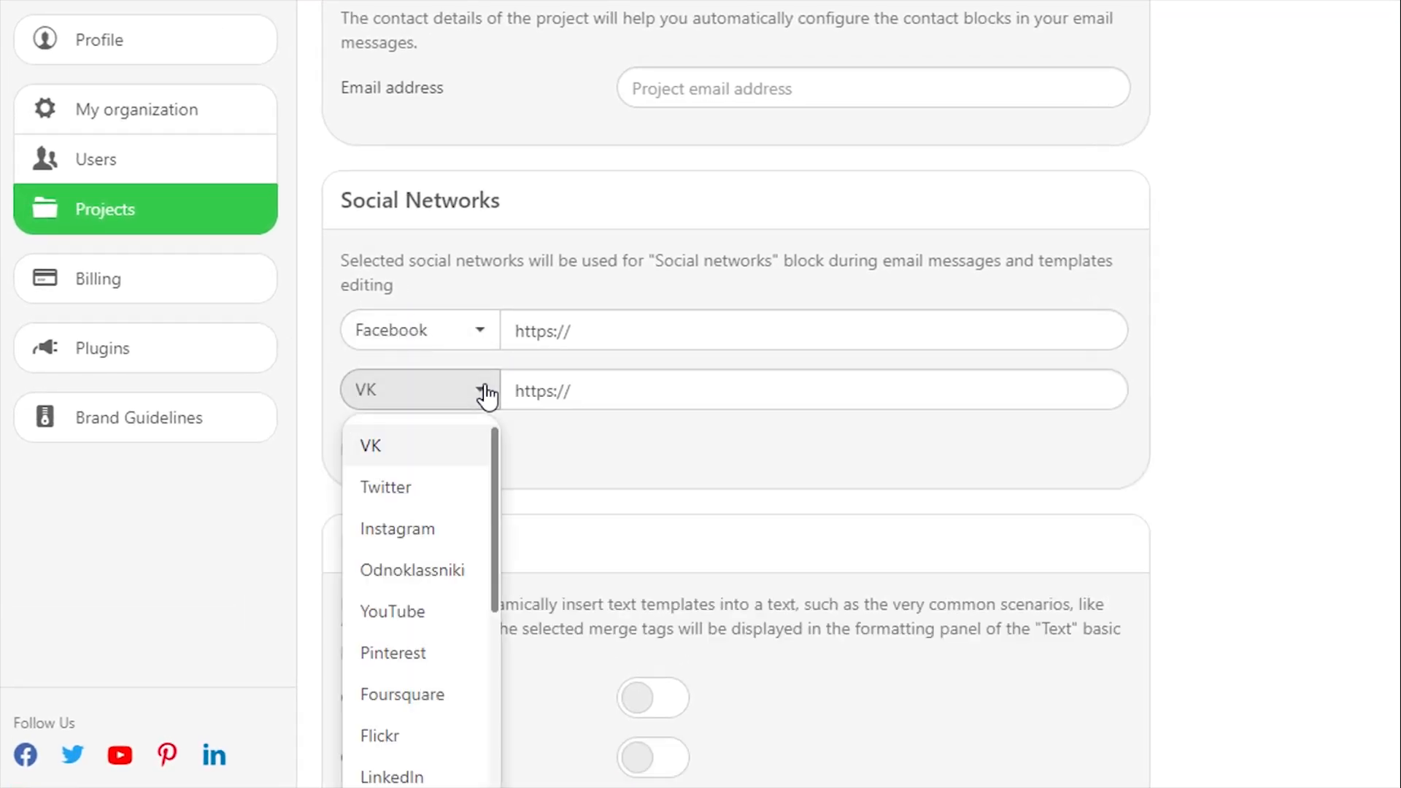
click(394, 610)
click(564, 333)
key(ctrl+a)
text(https://www.facebook.com/stripo.email)
click(645, 379)
key(ctrl+a)
text(https://www.youtube.com/c/Stripoemail/videos)
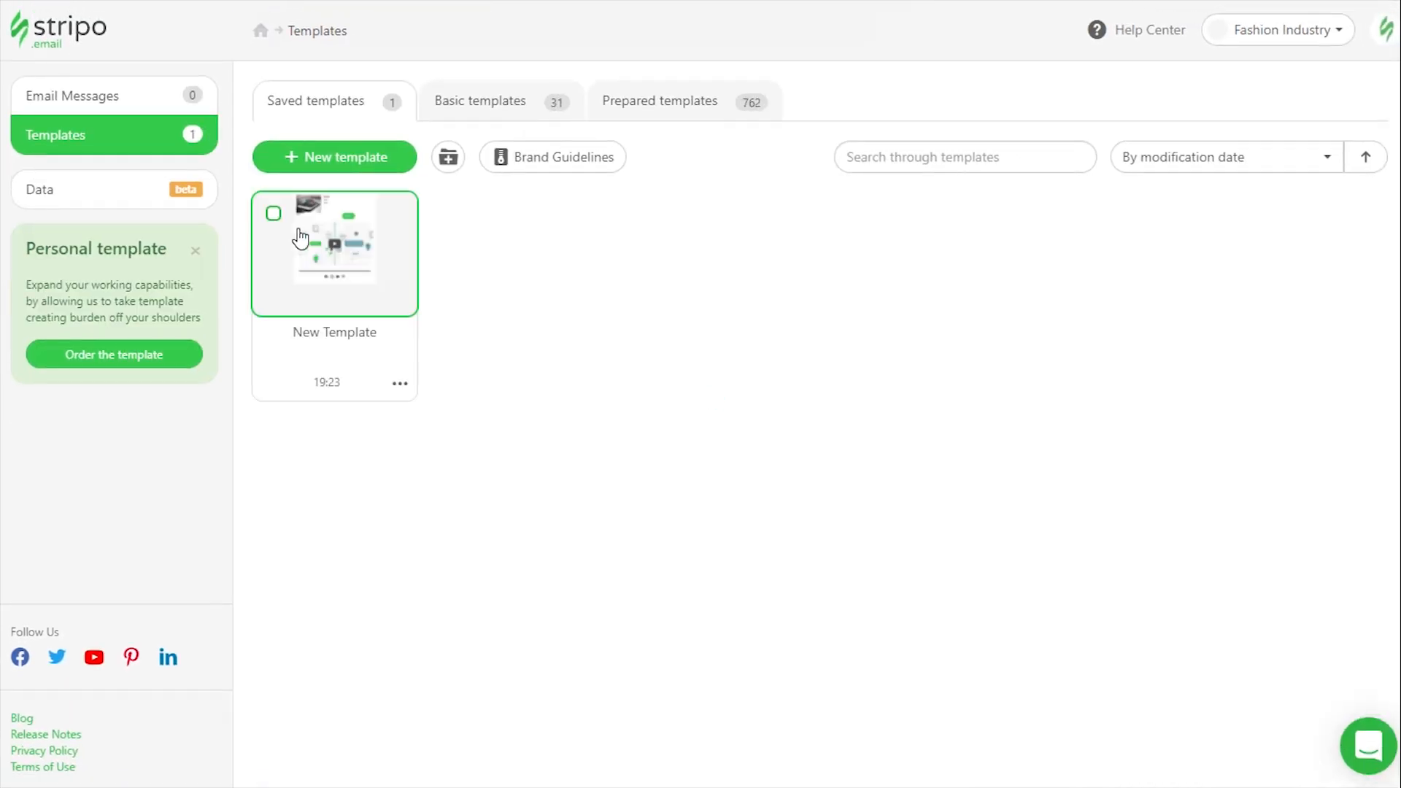
Reopen New Template, add a Social block below the existing black social icons, and delete the old Social block
click(338, 264)
drag(296, 336, 1012, 643)
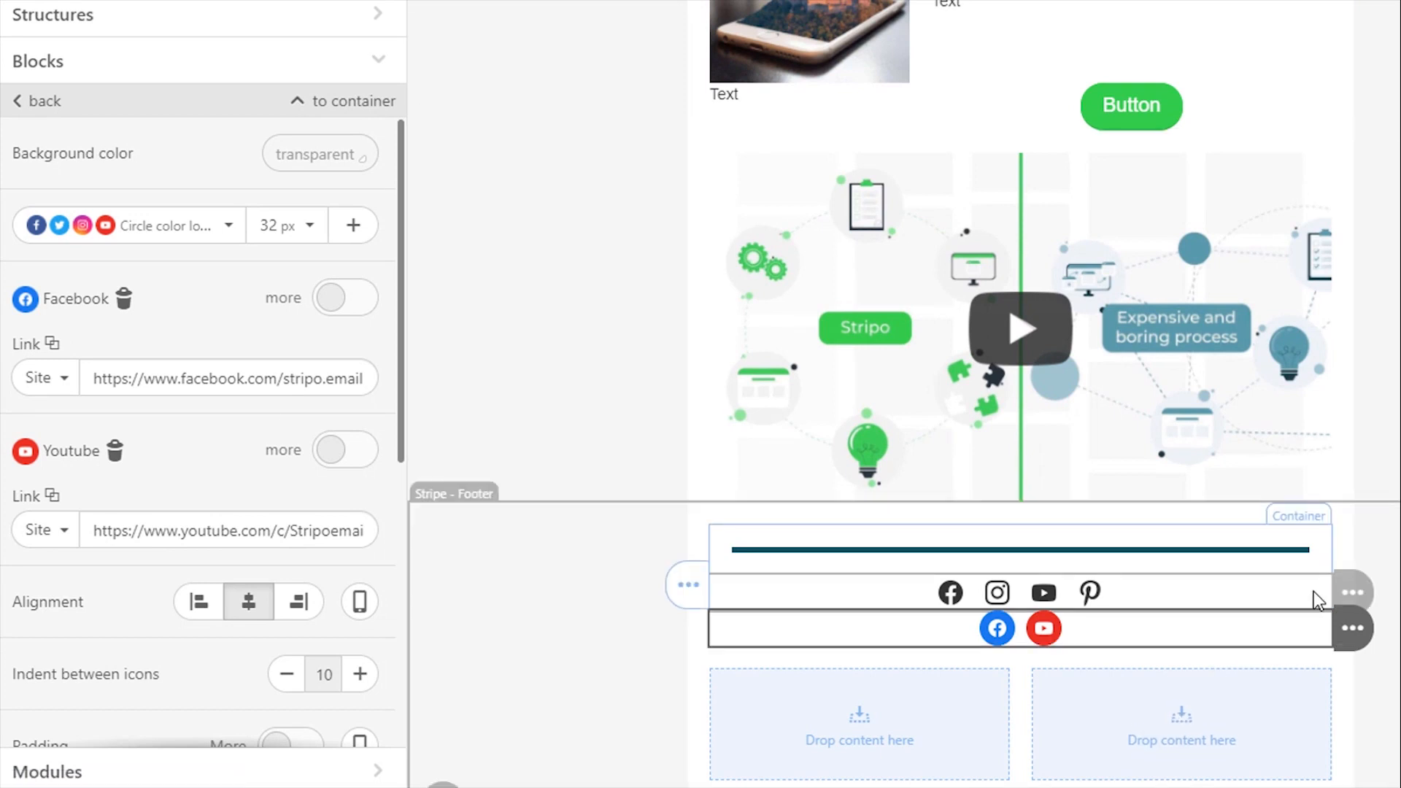
click(1378, 598)
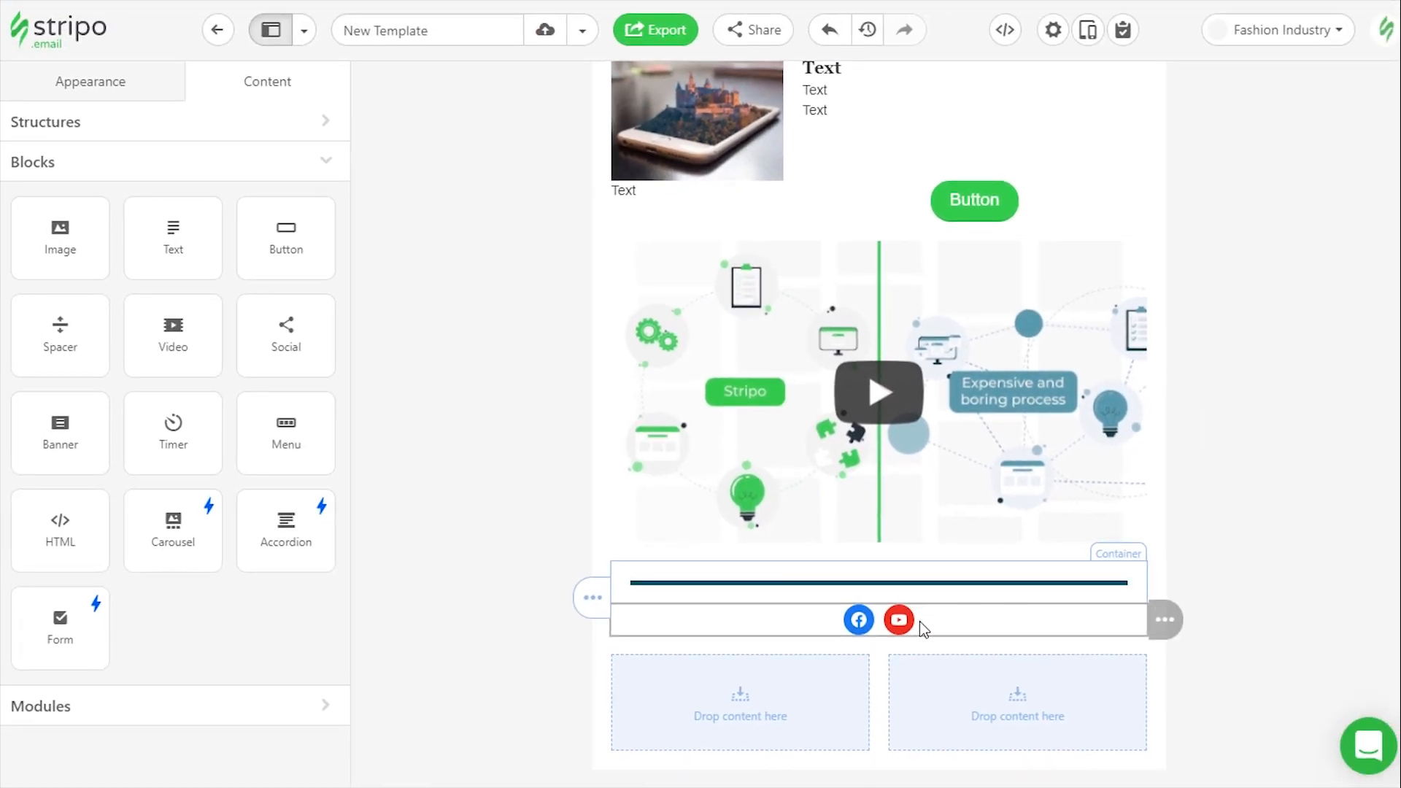
Set the icon style of the new Facebook and YouTube Social block to Black logos
click(920, 621)
click(197, 305)
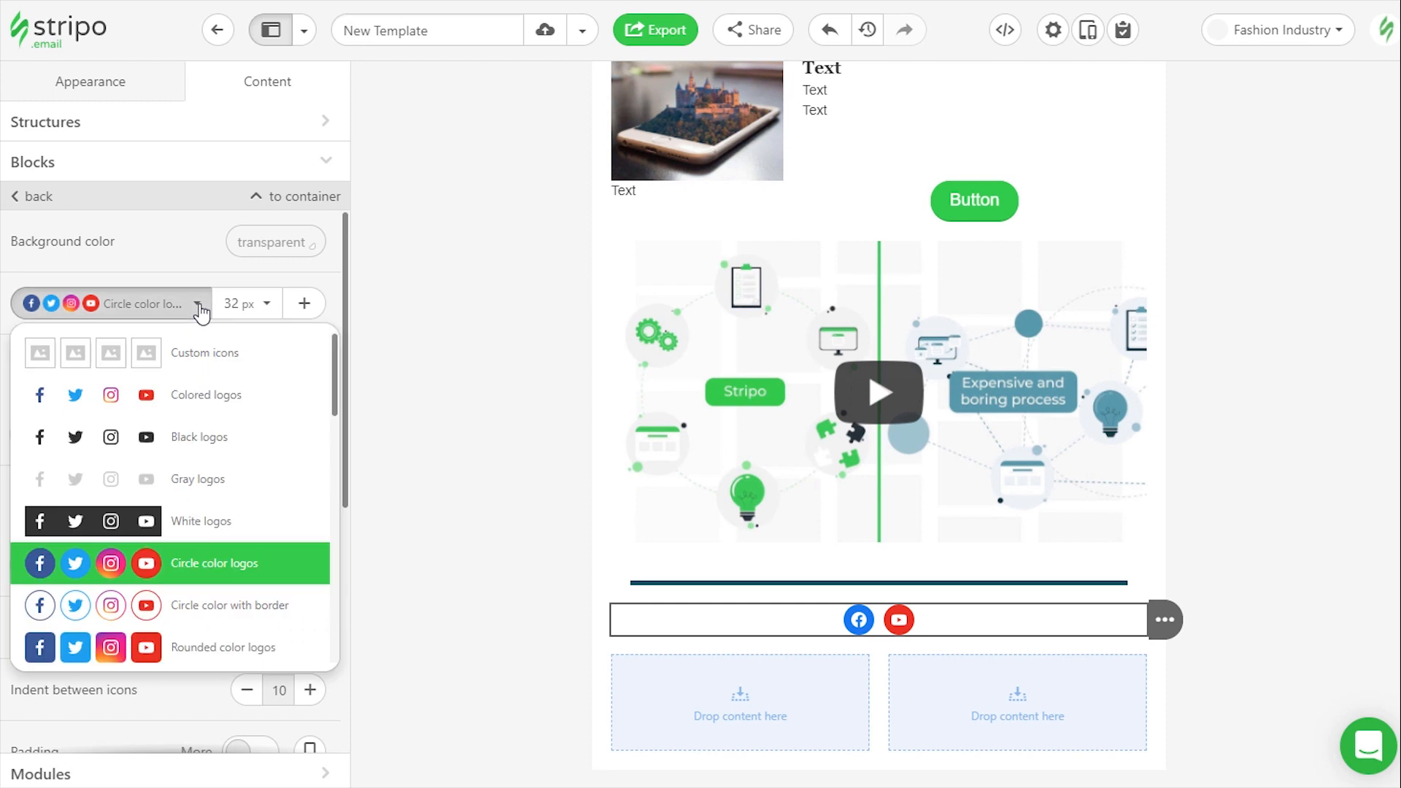
click(175, 437)
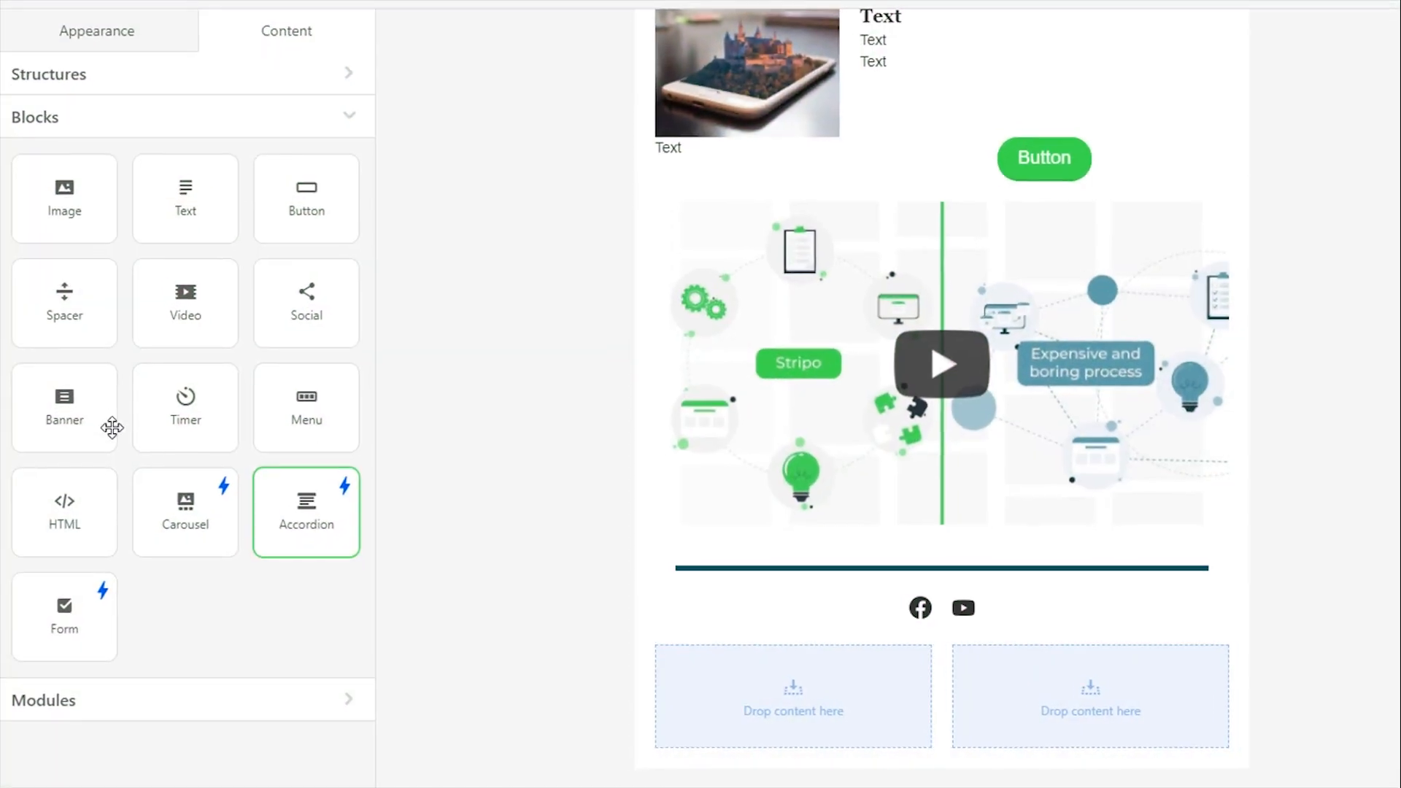
Add a Banner block directly above the video and use the stock photo of jeans, white sweater and glasses as its image
drag(109, 421, 474, 399)
drag(543, 344, 1102, 124)
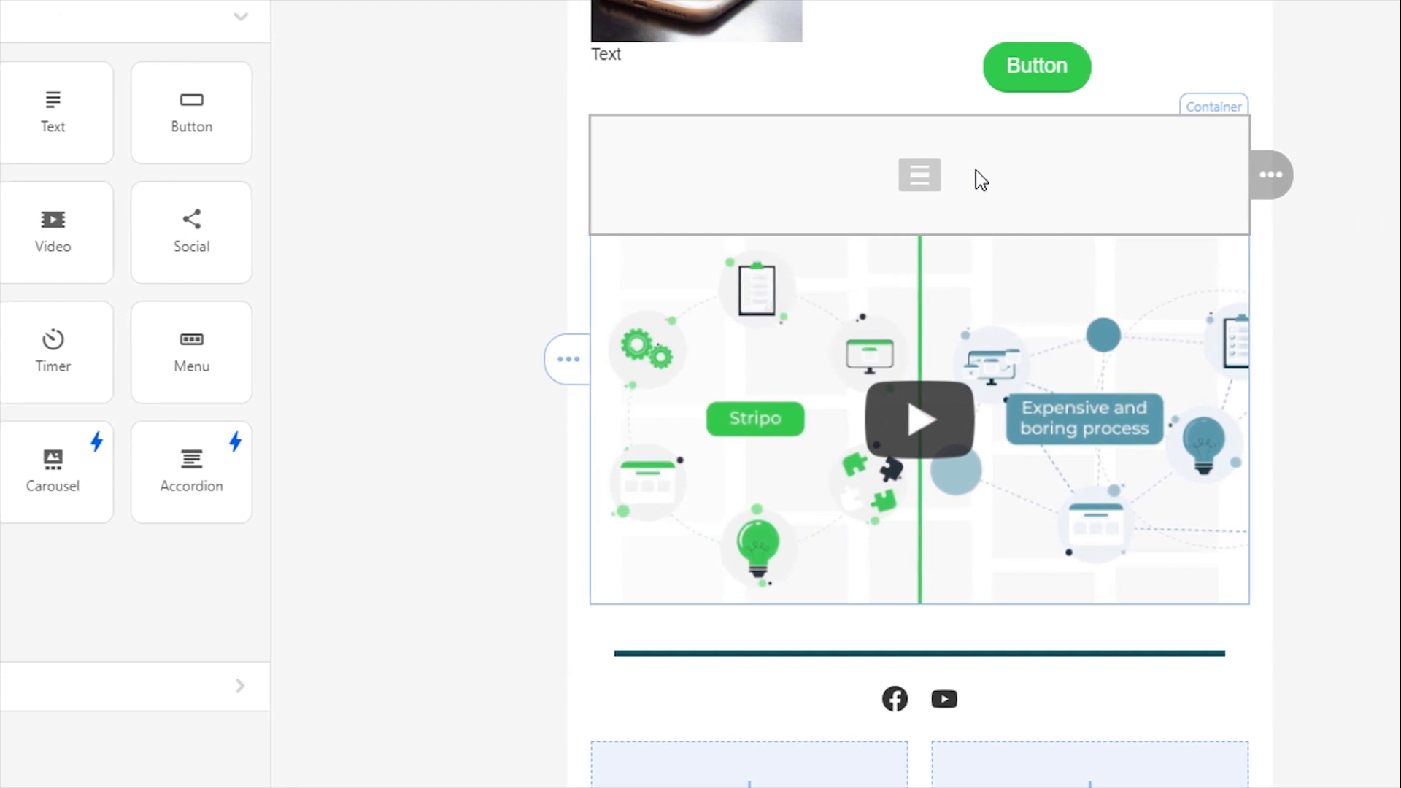
click(975, 169)
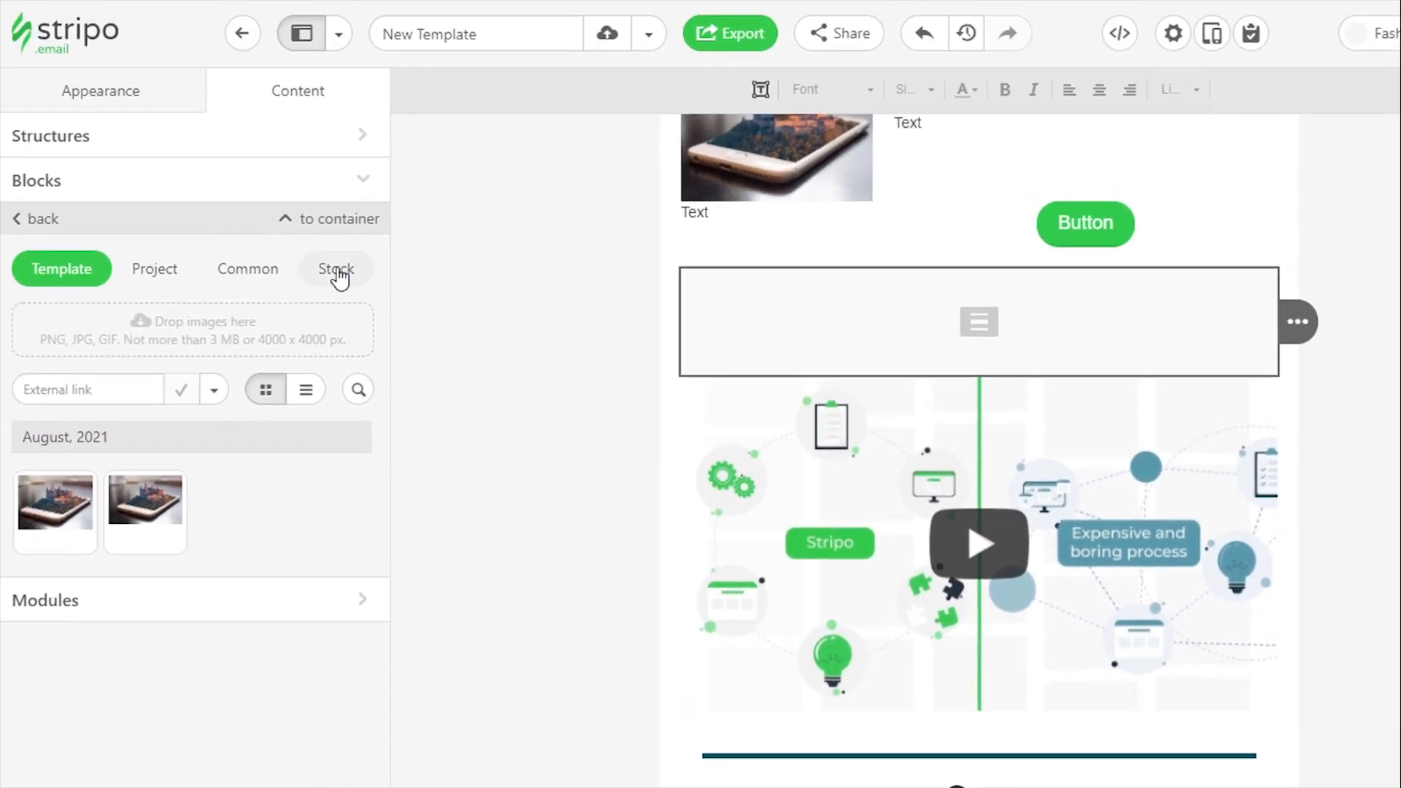
click(239, 150)
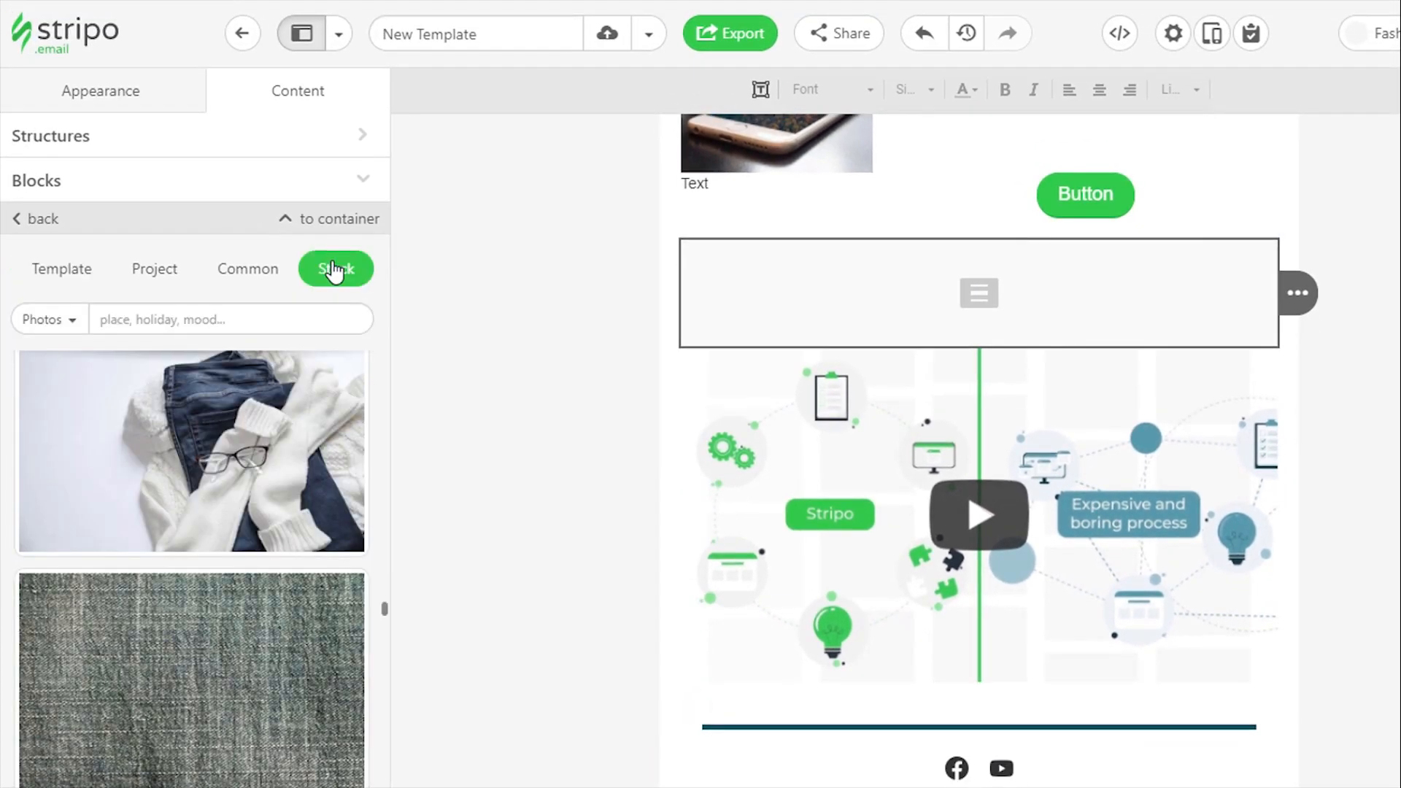
click(285, 444)
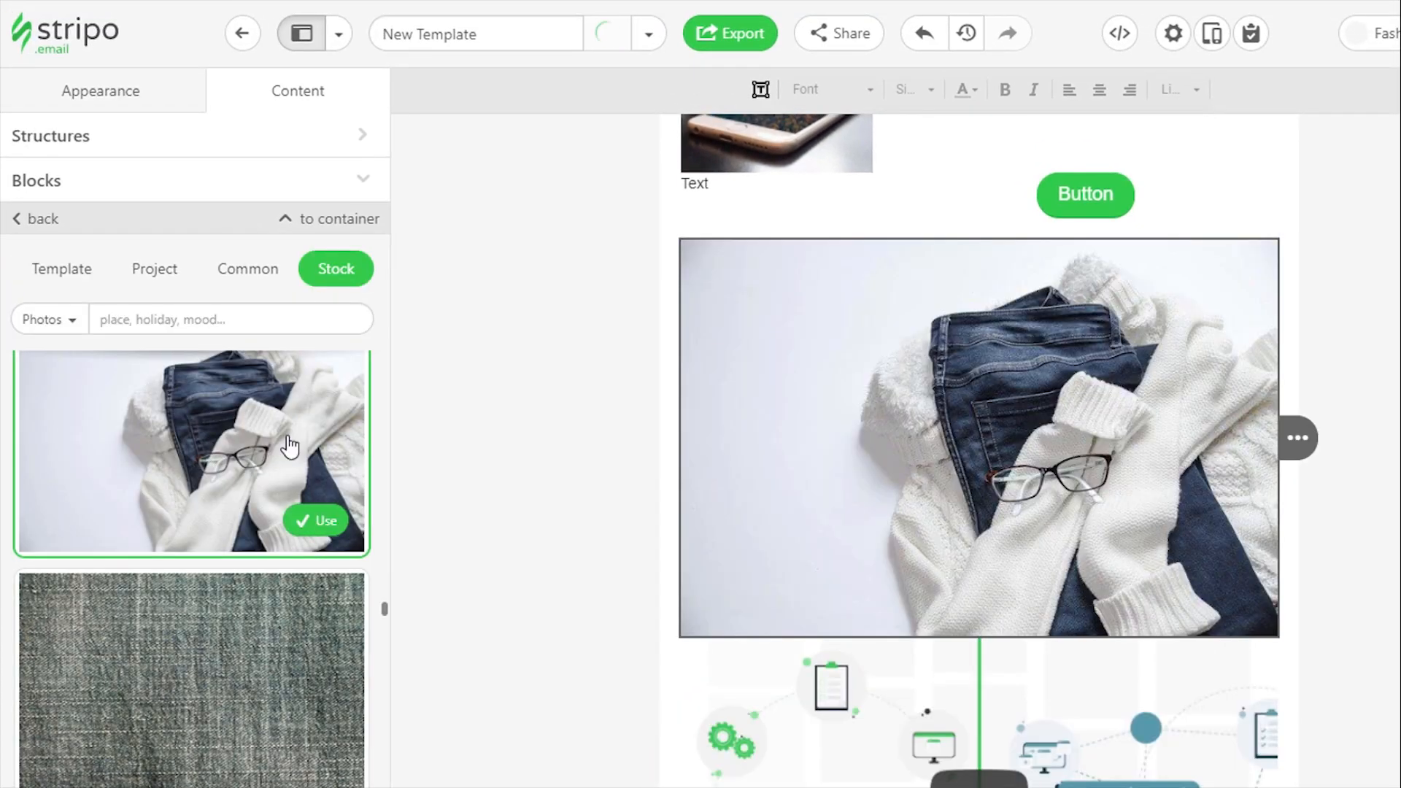
click(315, 519)
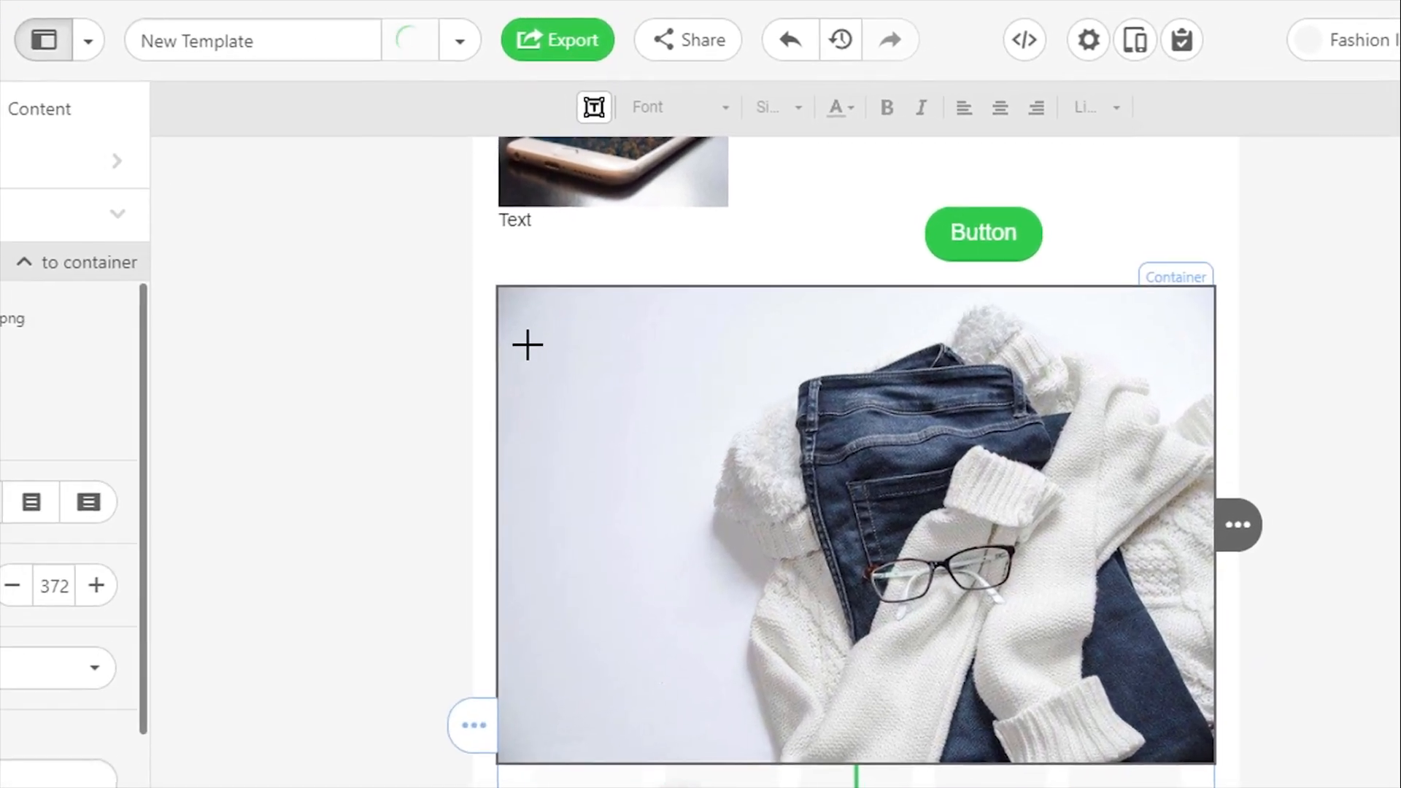
Draw a text box on the light upper area of the banner, enter "SALE" and make it bold
drag(533, 329, 921, 510)
double_click(848, 441)
text(SALE)
double_click(727, 420)
click(842, 108)
Give the SALE text a decorative serif font and a black colour
click(681, 107)
scroll(724, 350, down, 5)
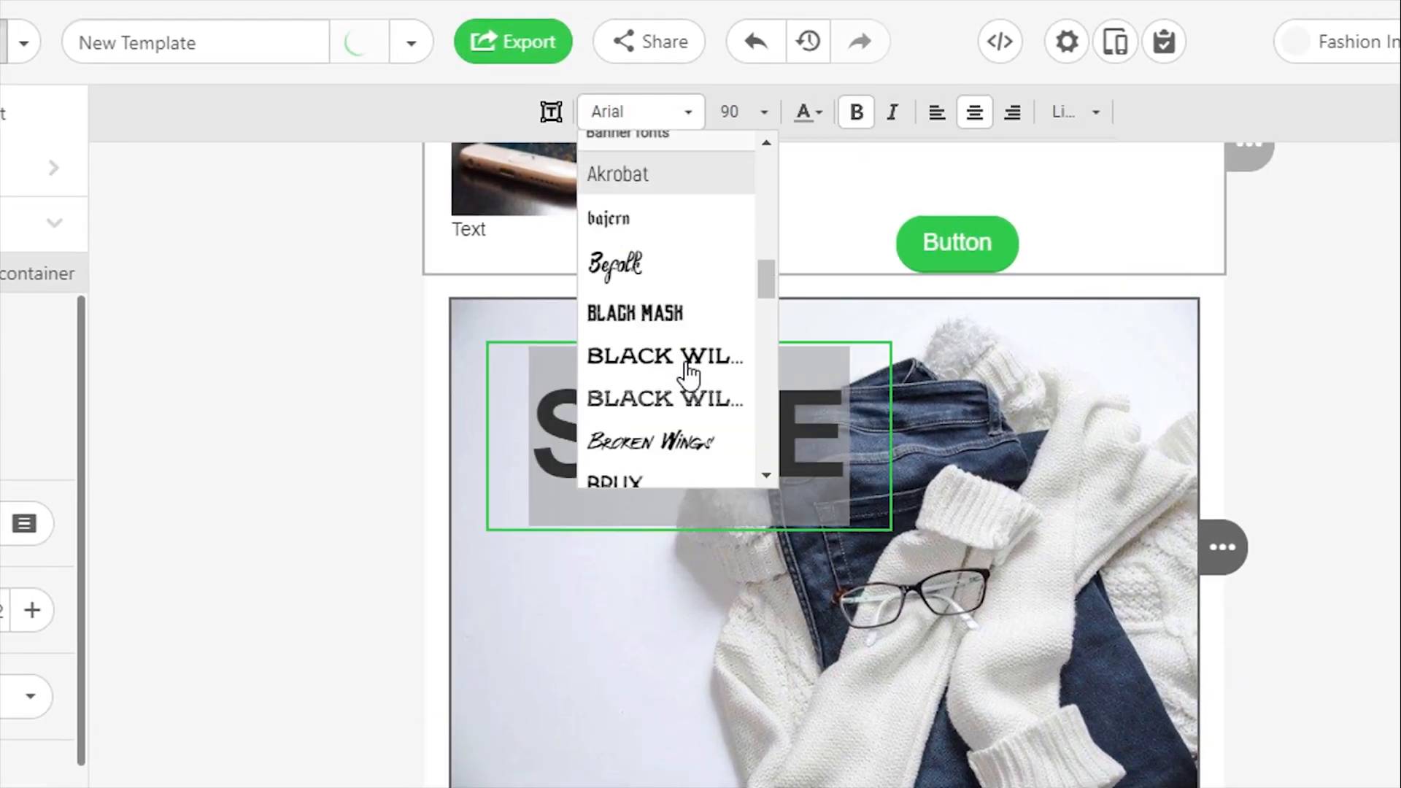
click(675, 434)
click(809, 112)
click(829, 445)
Change the SALE text's size, narrow its box and place it in the banner's upper-left corner
double_click(773, 442)
click(764, 111)
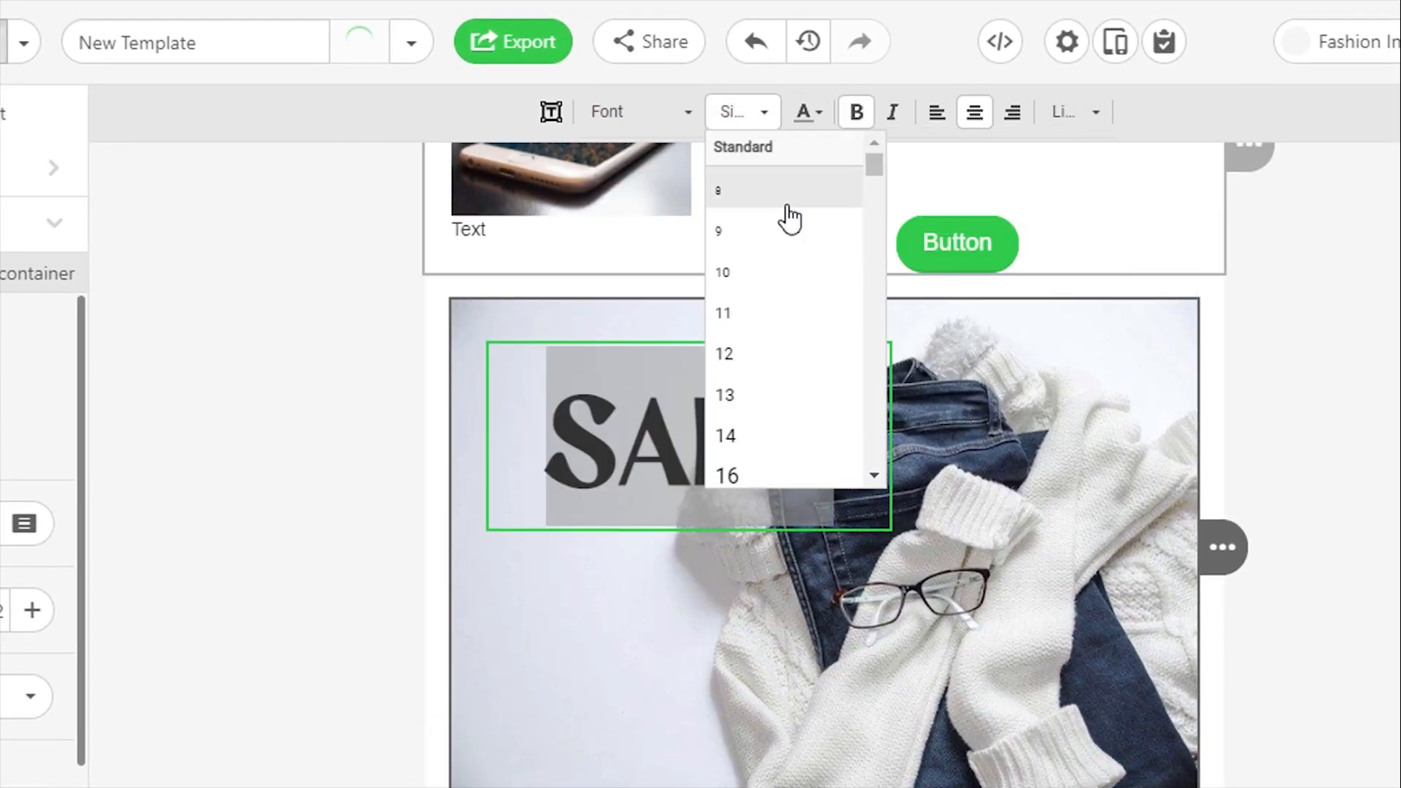
scroll(781, 292, down, 8)
click(752, 409)
click(679, 426)
drag(680, 437, 645, 401)
drag(456, 384, 539, 383)
drag(676, 428, 592, 422)
click(588, 478)
Add a second text box below SALE on the banner and enter "70%"
click(552, 112)
drag(466, 443, 797, 695)
double_click(535, 570)
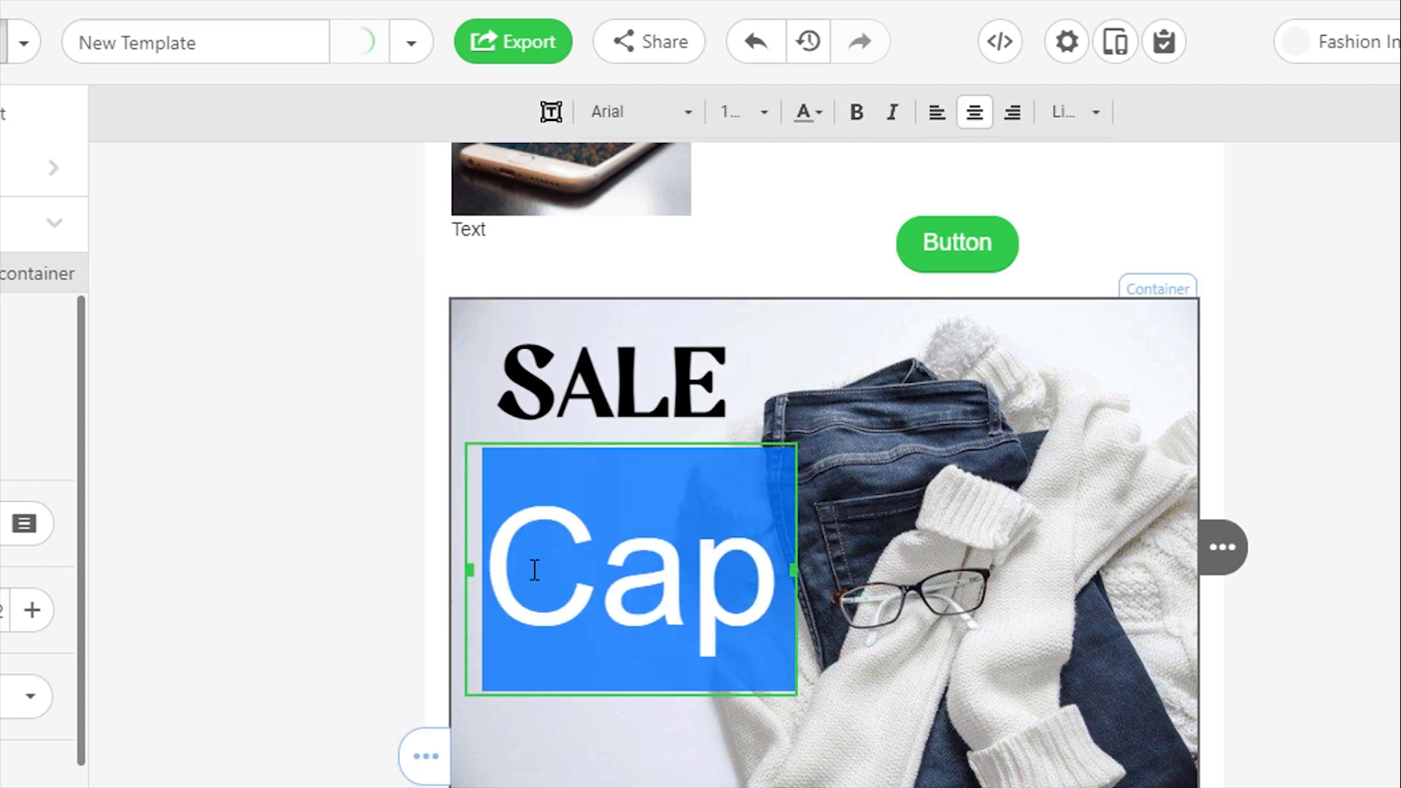
text(70%)
Set the 70% text to the Decalotype font at size 90 and narrow its text box
key(ctrl+a)
click(680, 111)
click(764, 112)
scroll(782, 381, down, 8)
click(775, 408)
drag(469, 539, 616, 540)
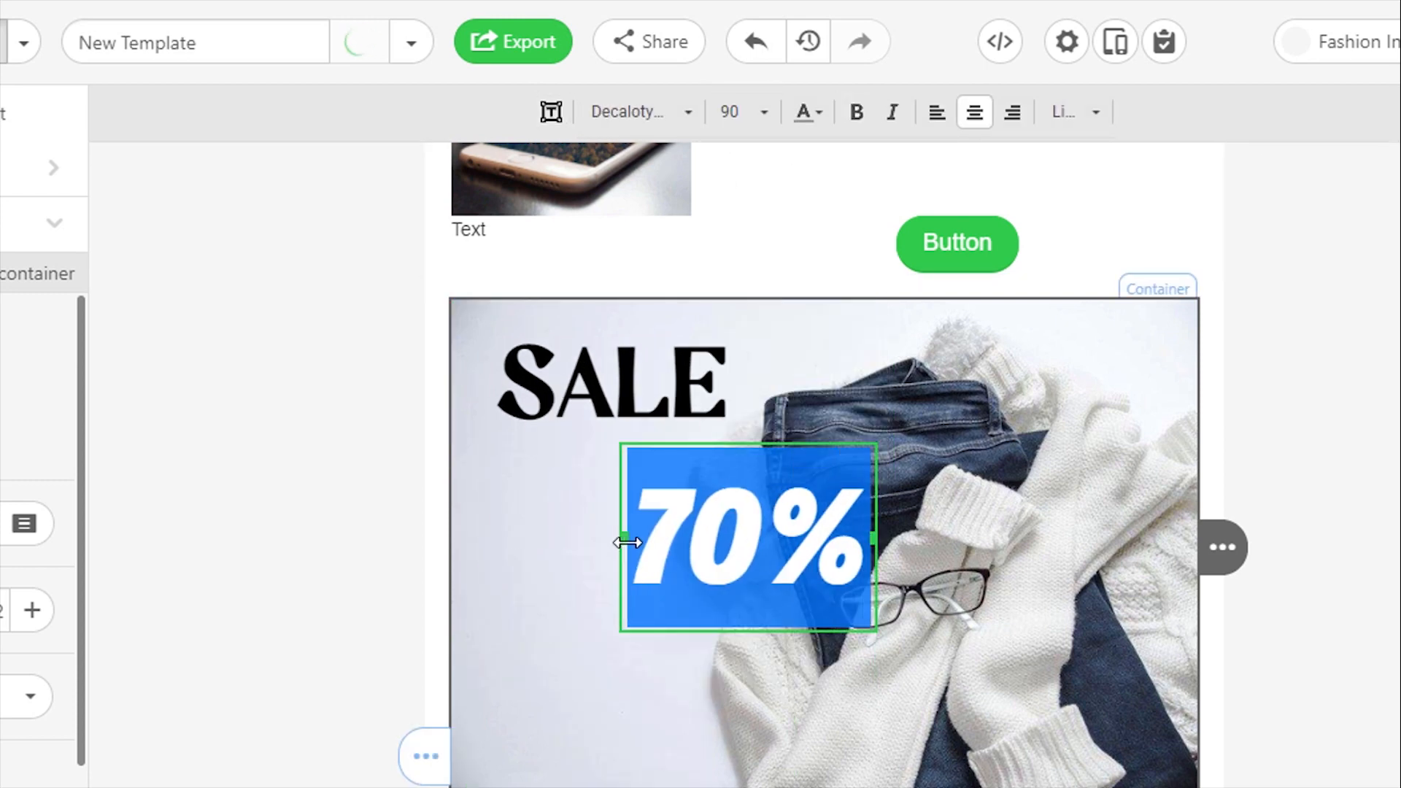
Move the 70% text directly beneath SALE and colour it dark gray
drag(840, 546, 716, 489)
click(817, 110)
click(1042, 216)
click(657, 632)
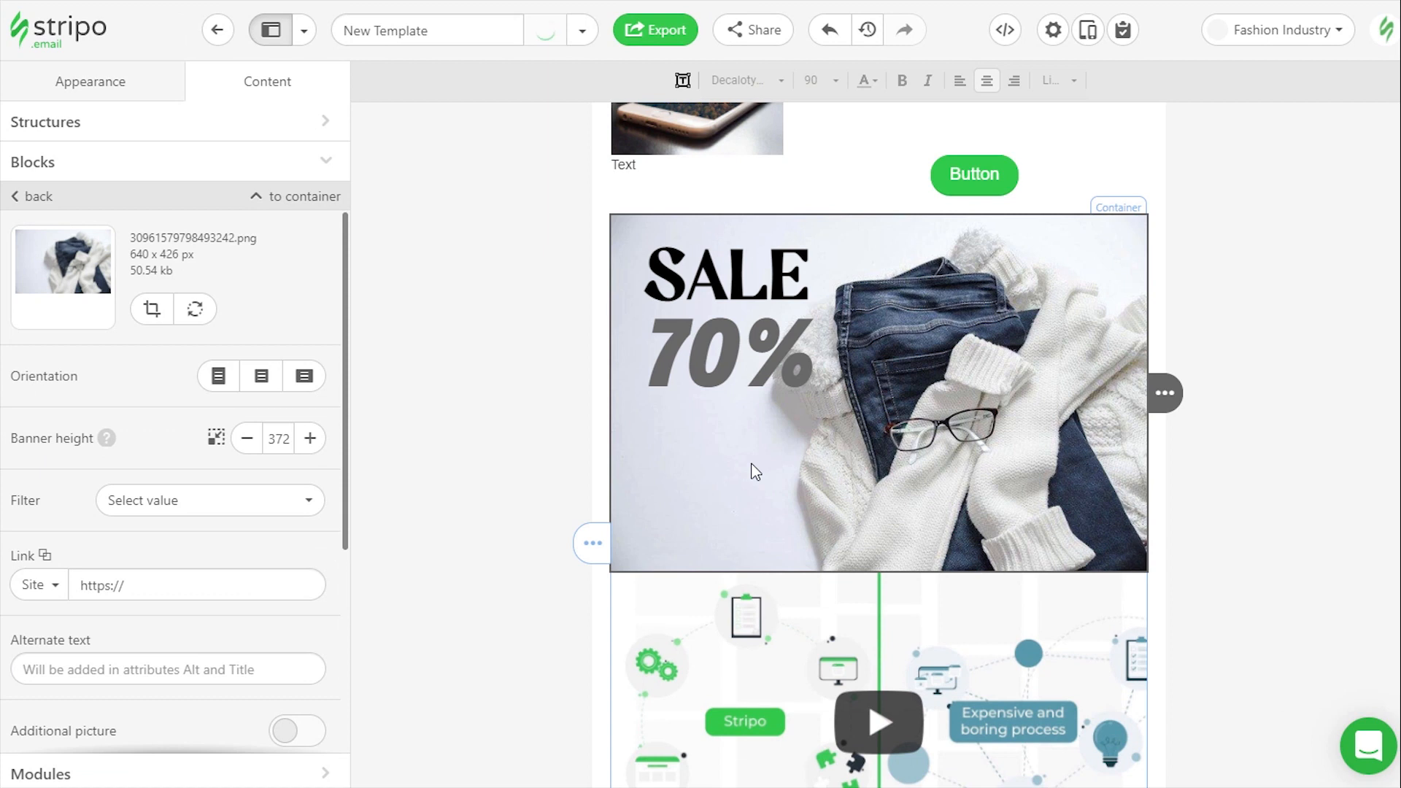
Examine the remaining settings of the banner, such as filter, link, alternate text and additional picture
scroll(134, 379, down, 2)
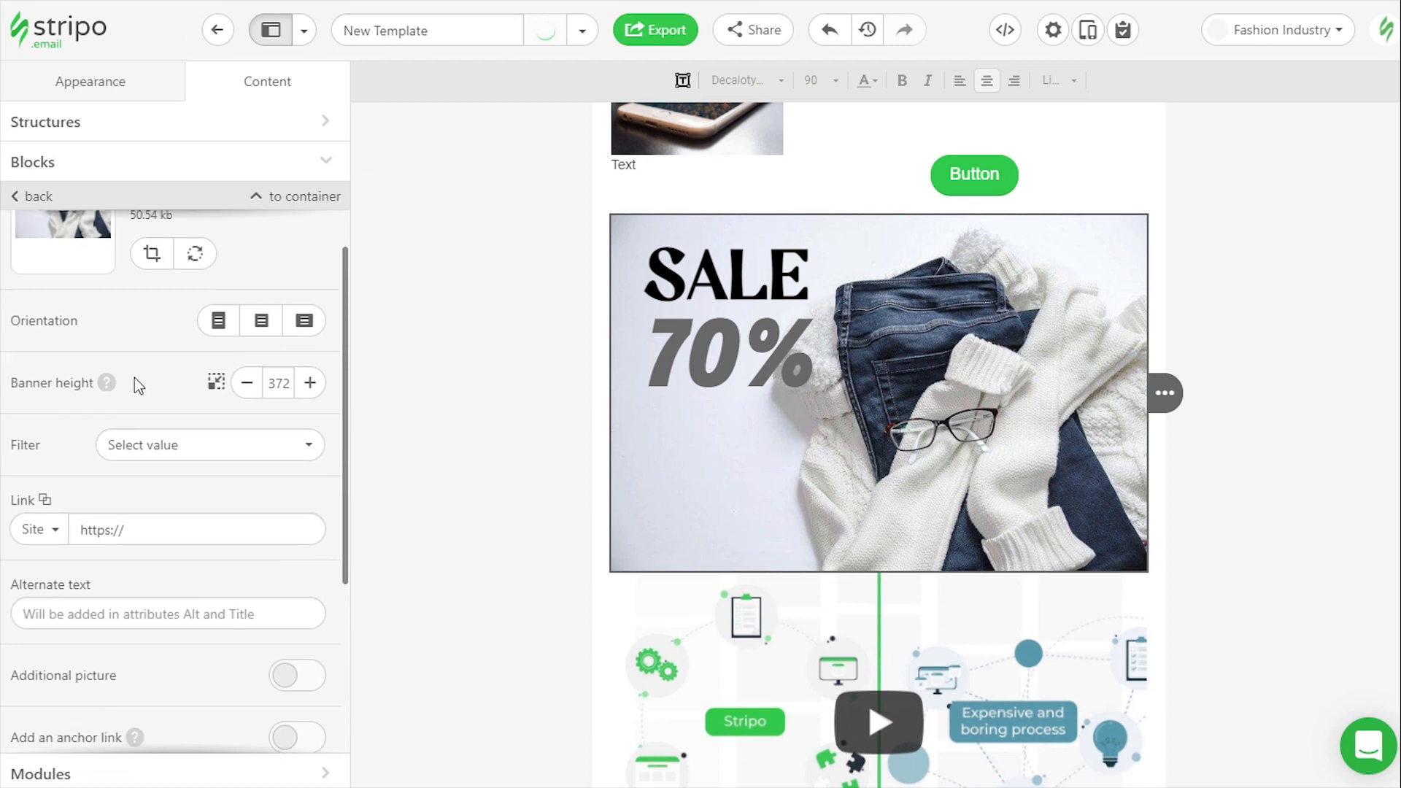
scroll(135, 378, down, 1)
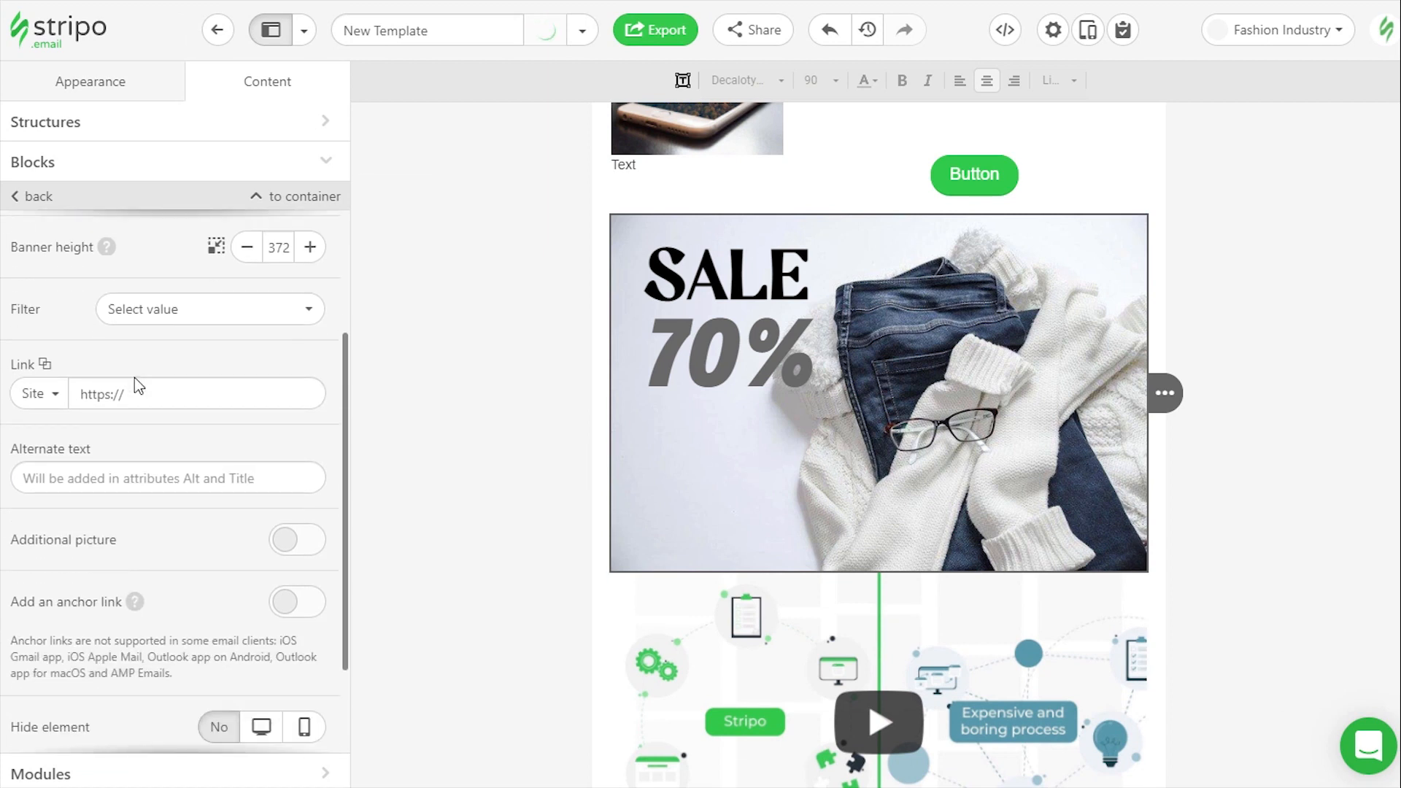